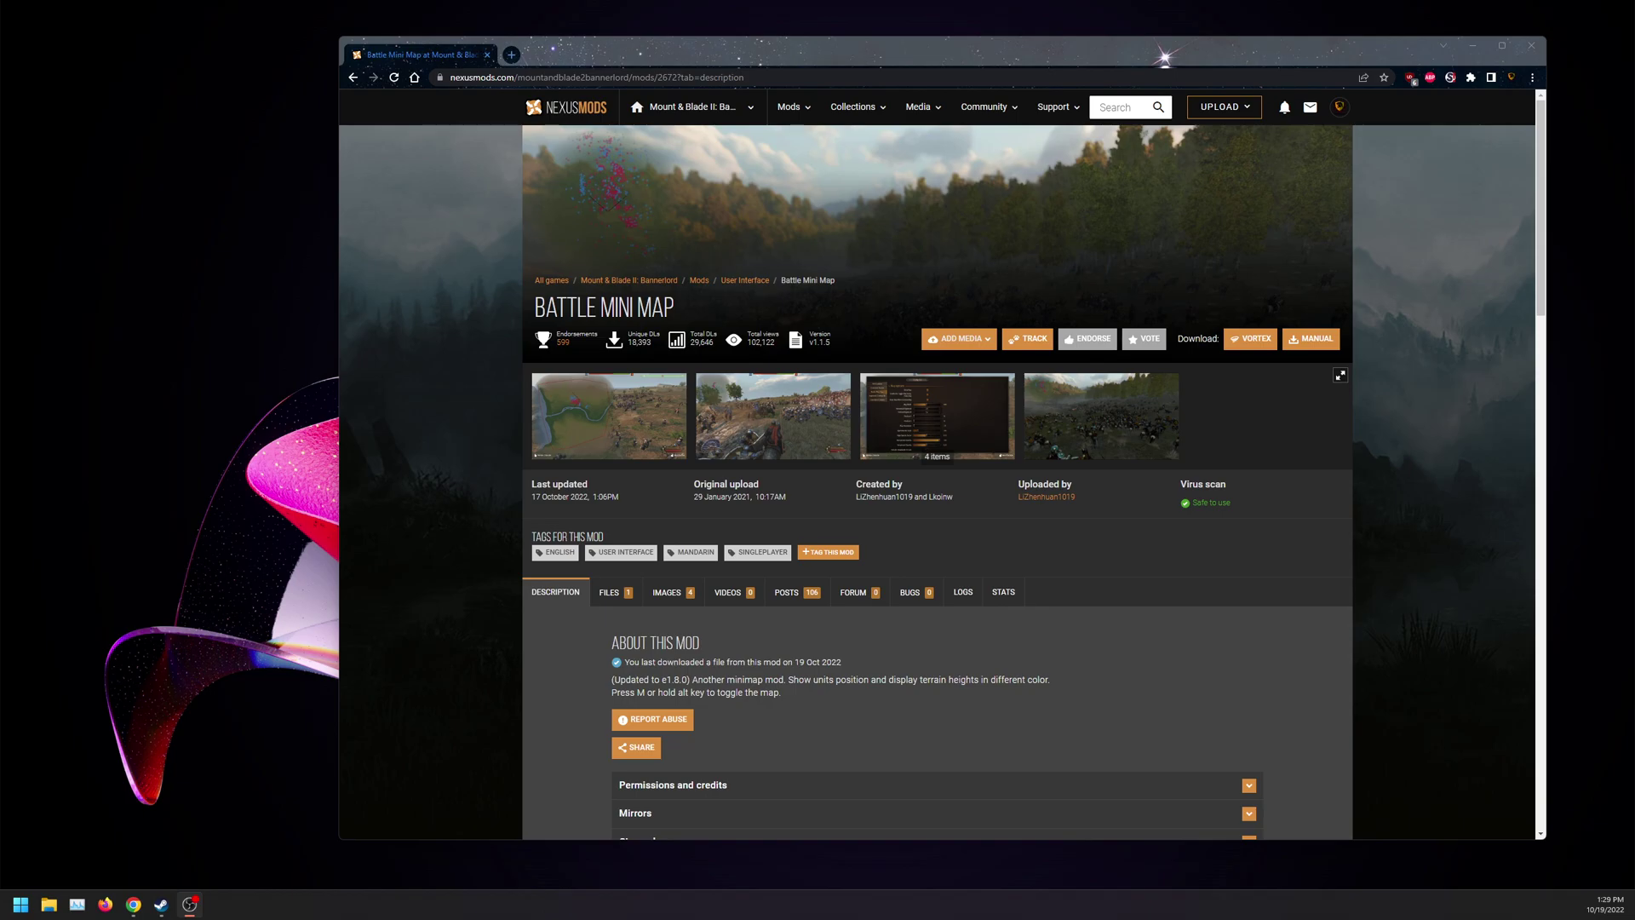
- Bring Steam's Mount & Blade II: Bannerlord library page in front of the Nexus Mods browser
key("alt+Tab")
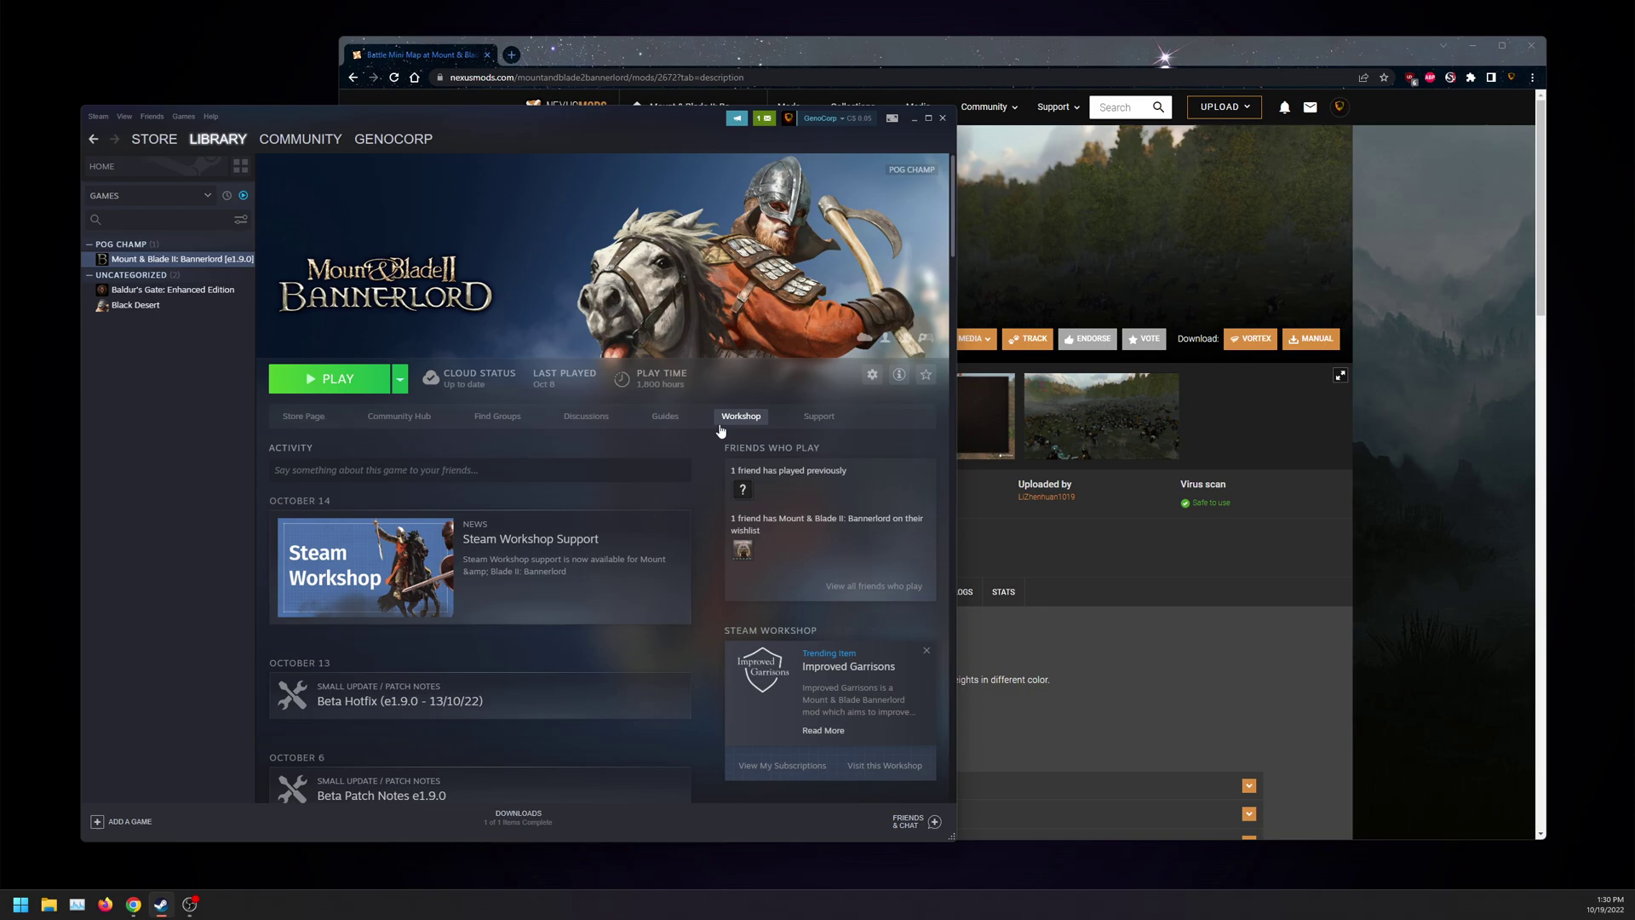
right_click(175, 260)
left_click(212, 389)
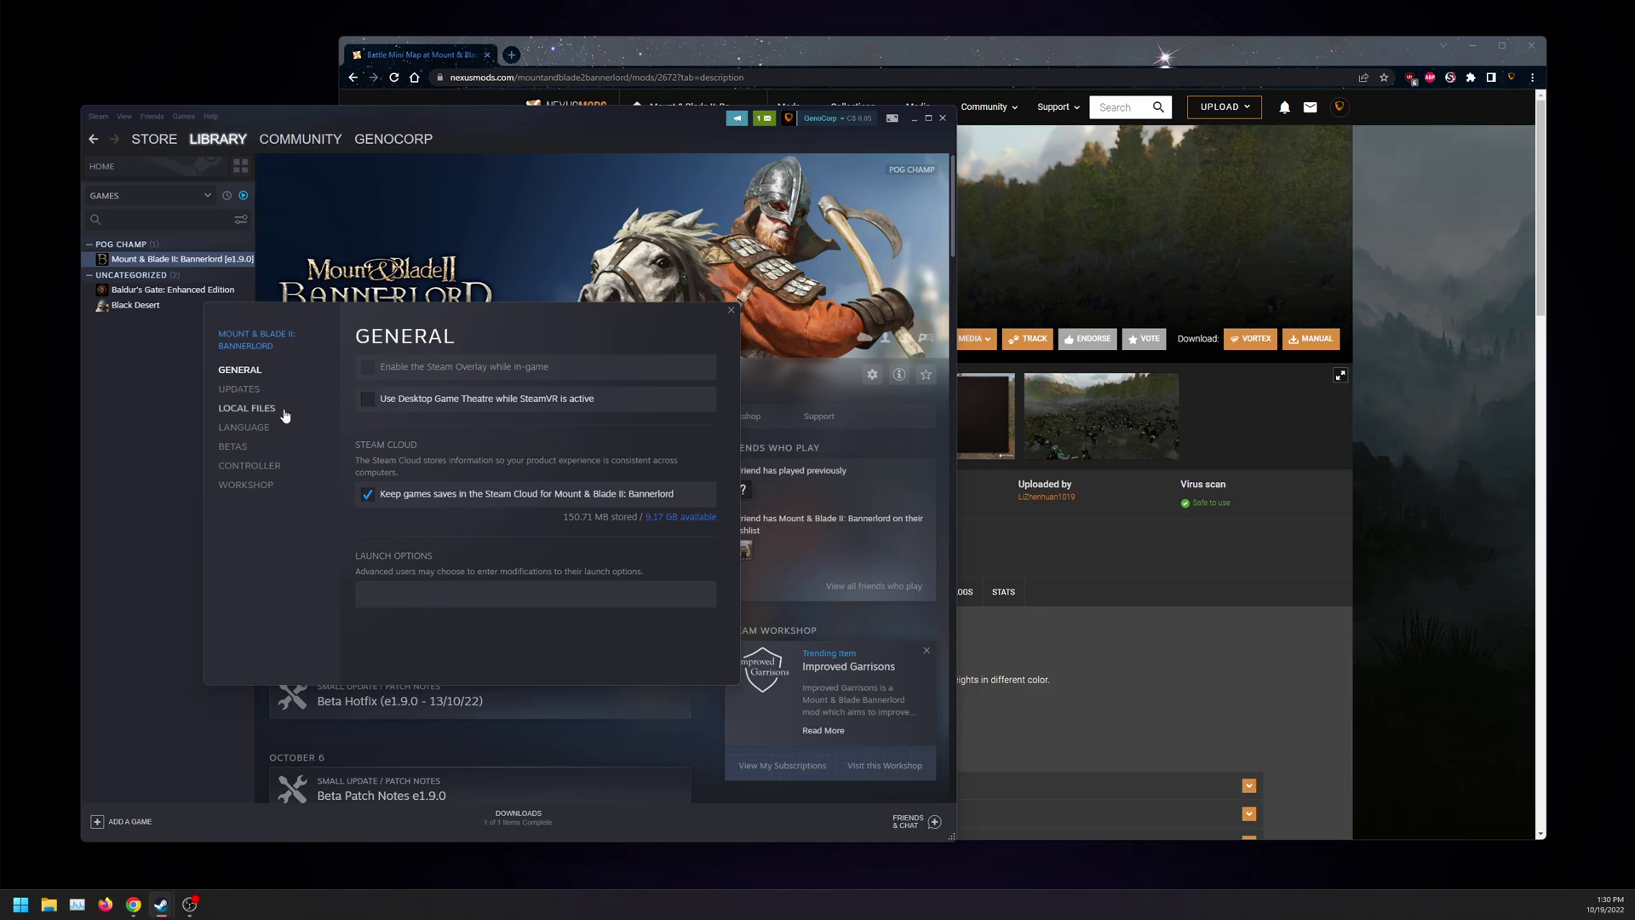
left_click(262, 406)
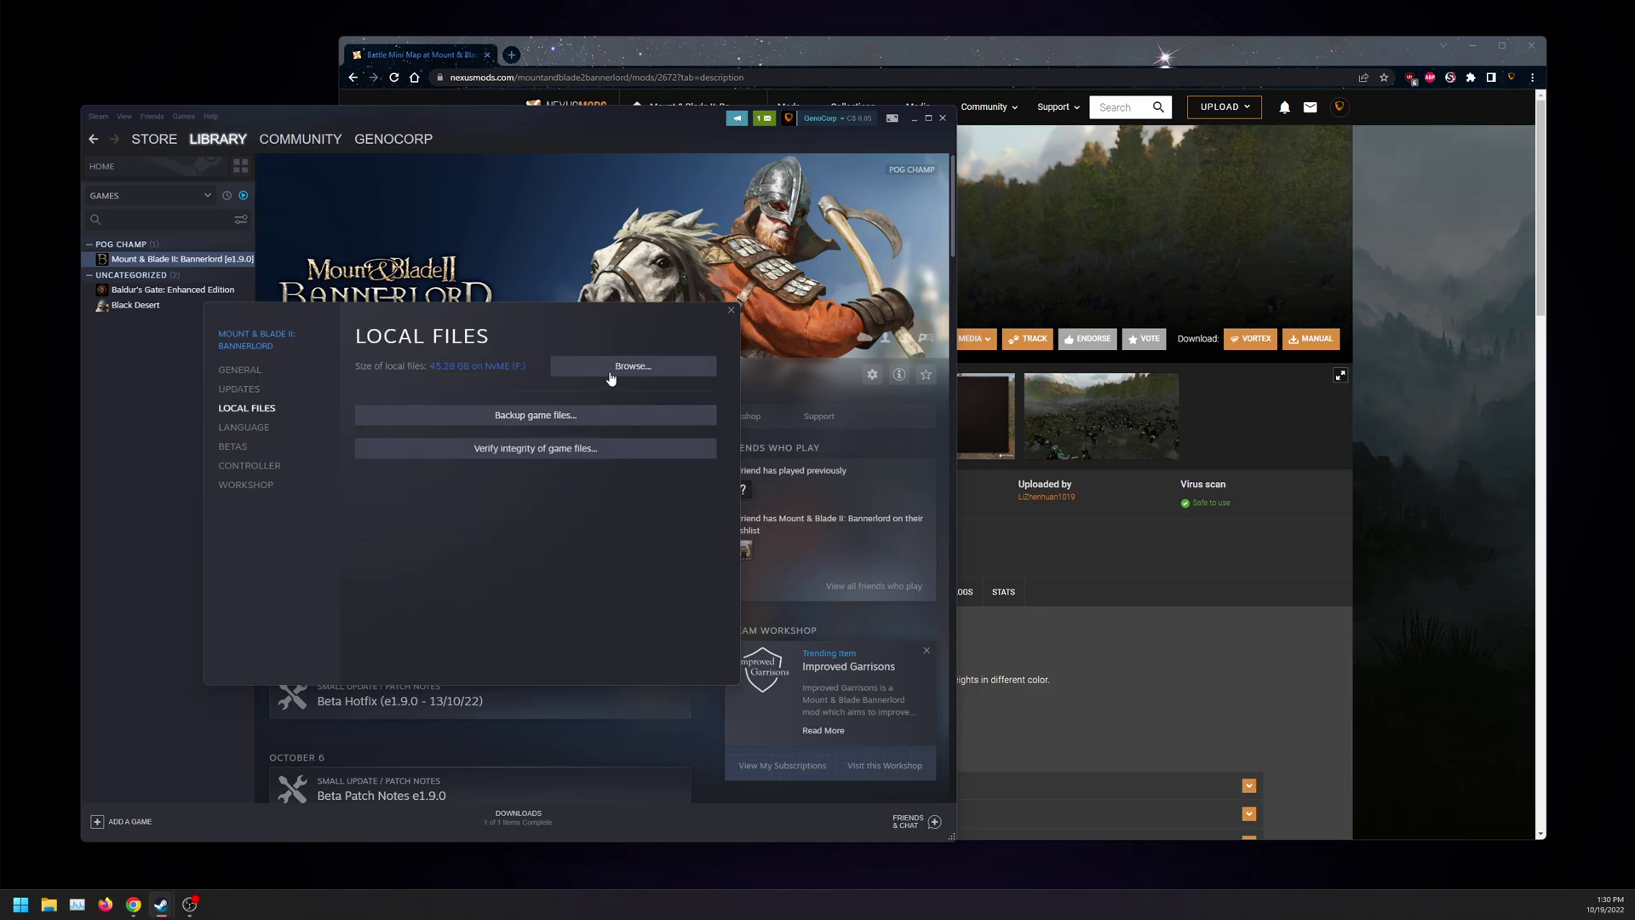
left_click(239, 388)
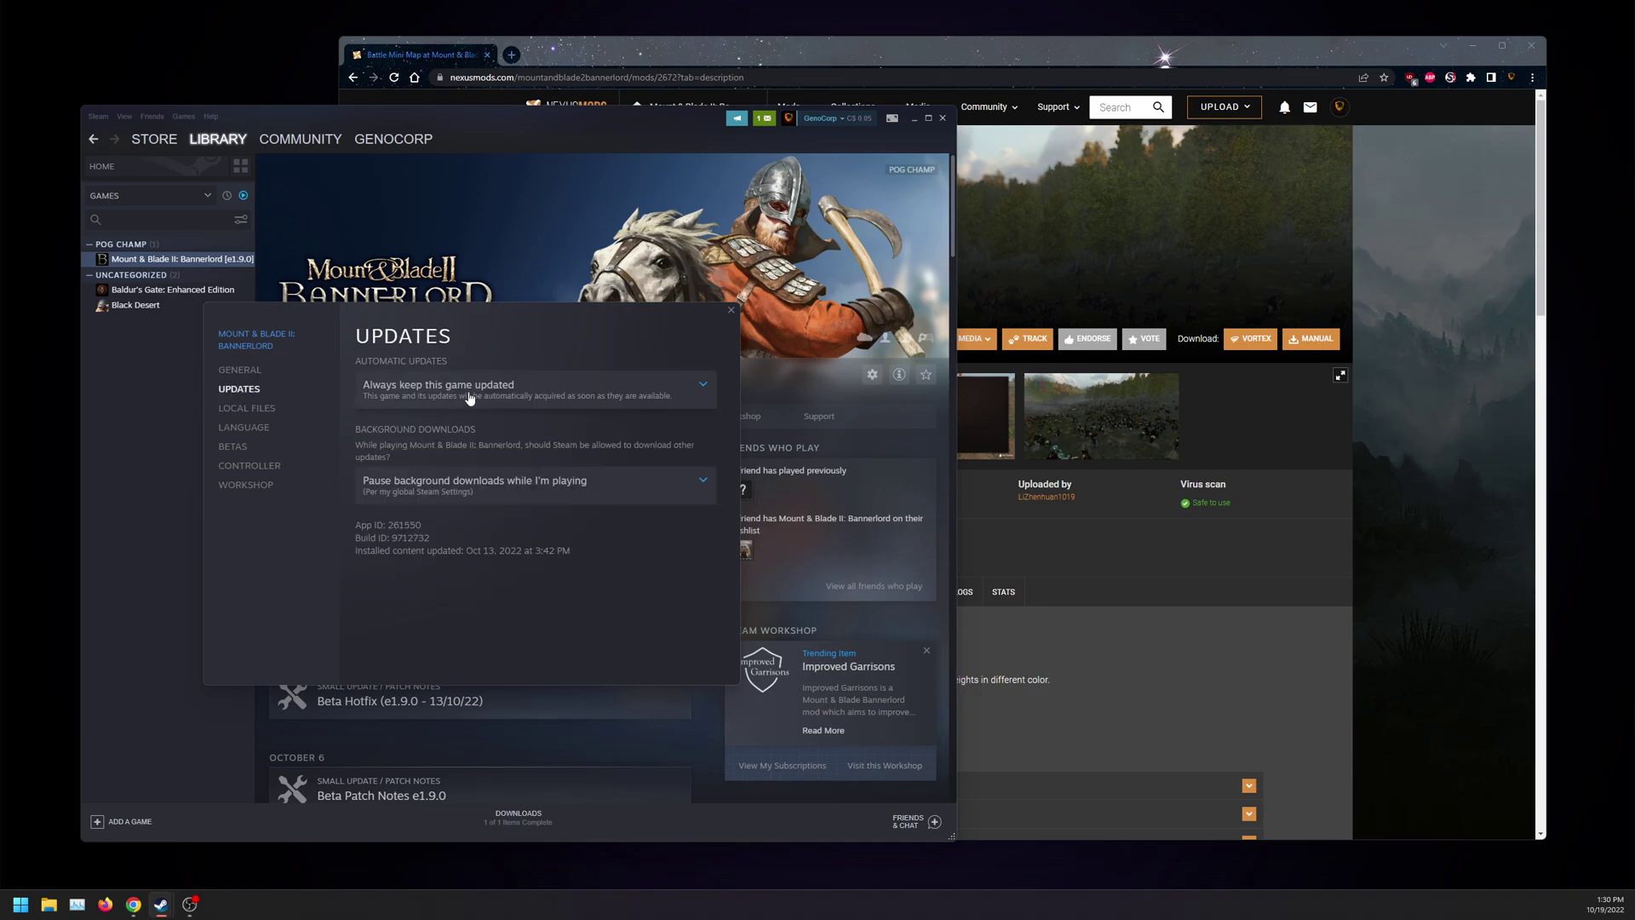
left_click(238, 446)
left_click(475, 383)
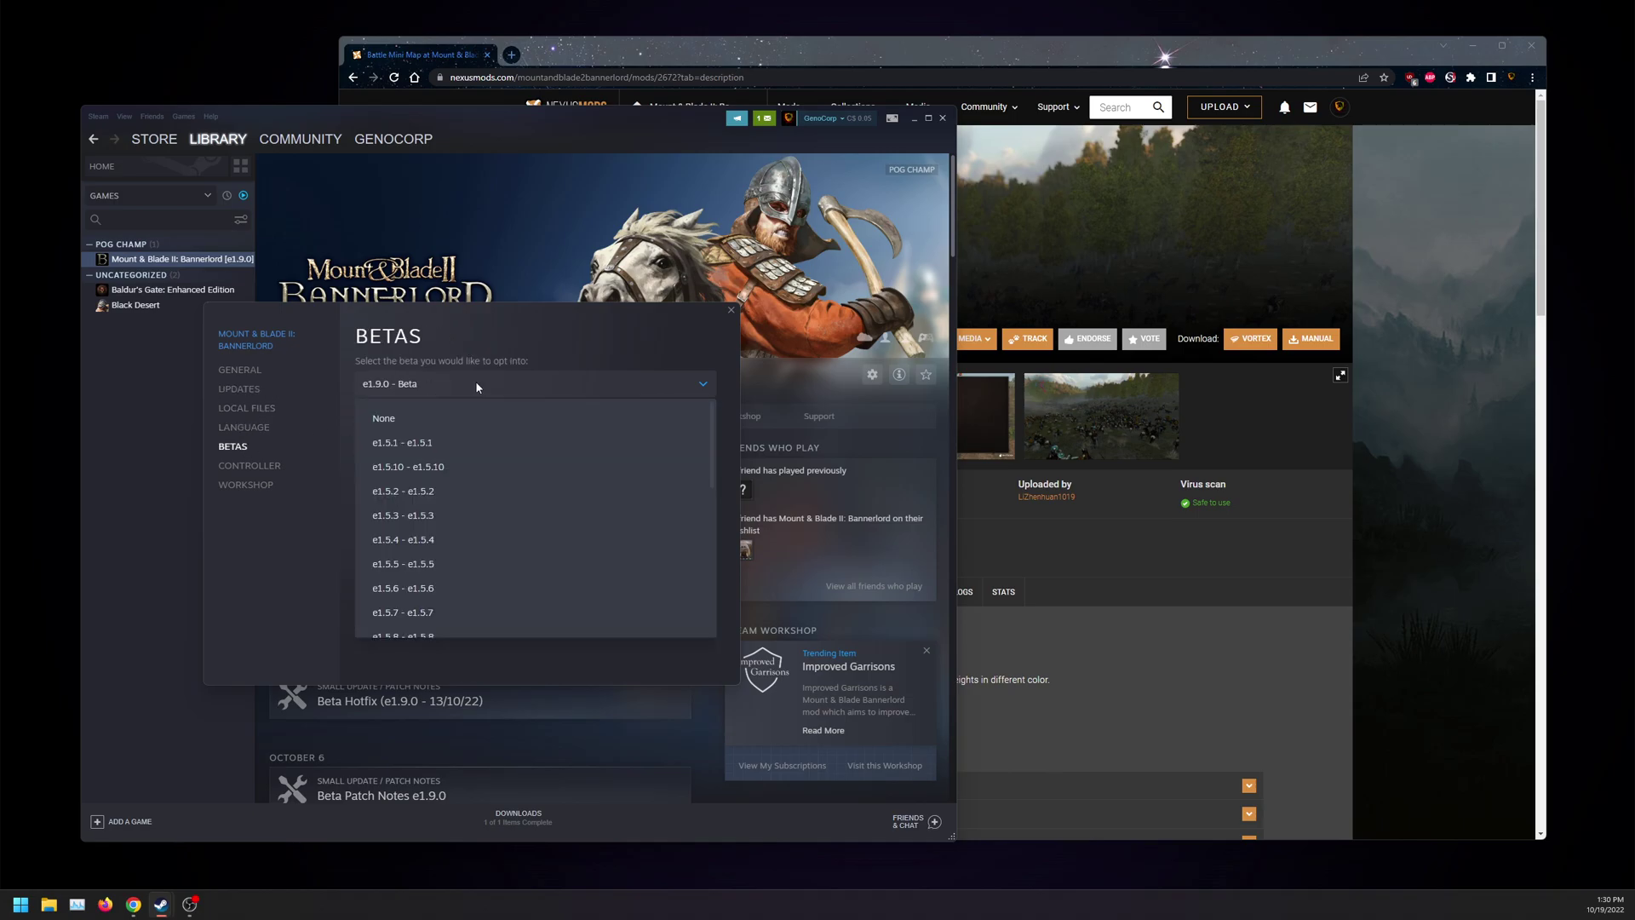
scroll(471, 460, "down", 5)
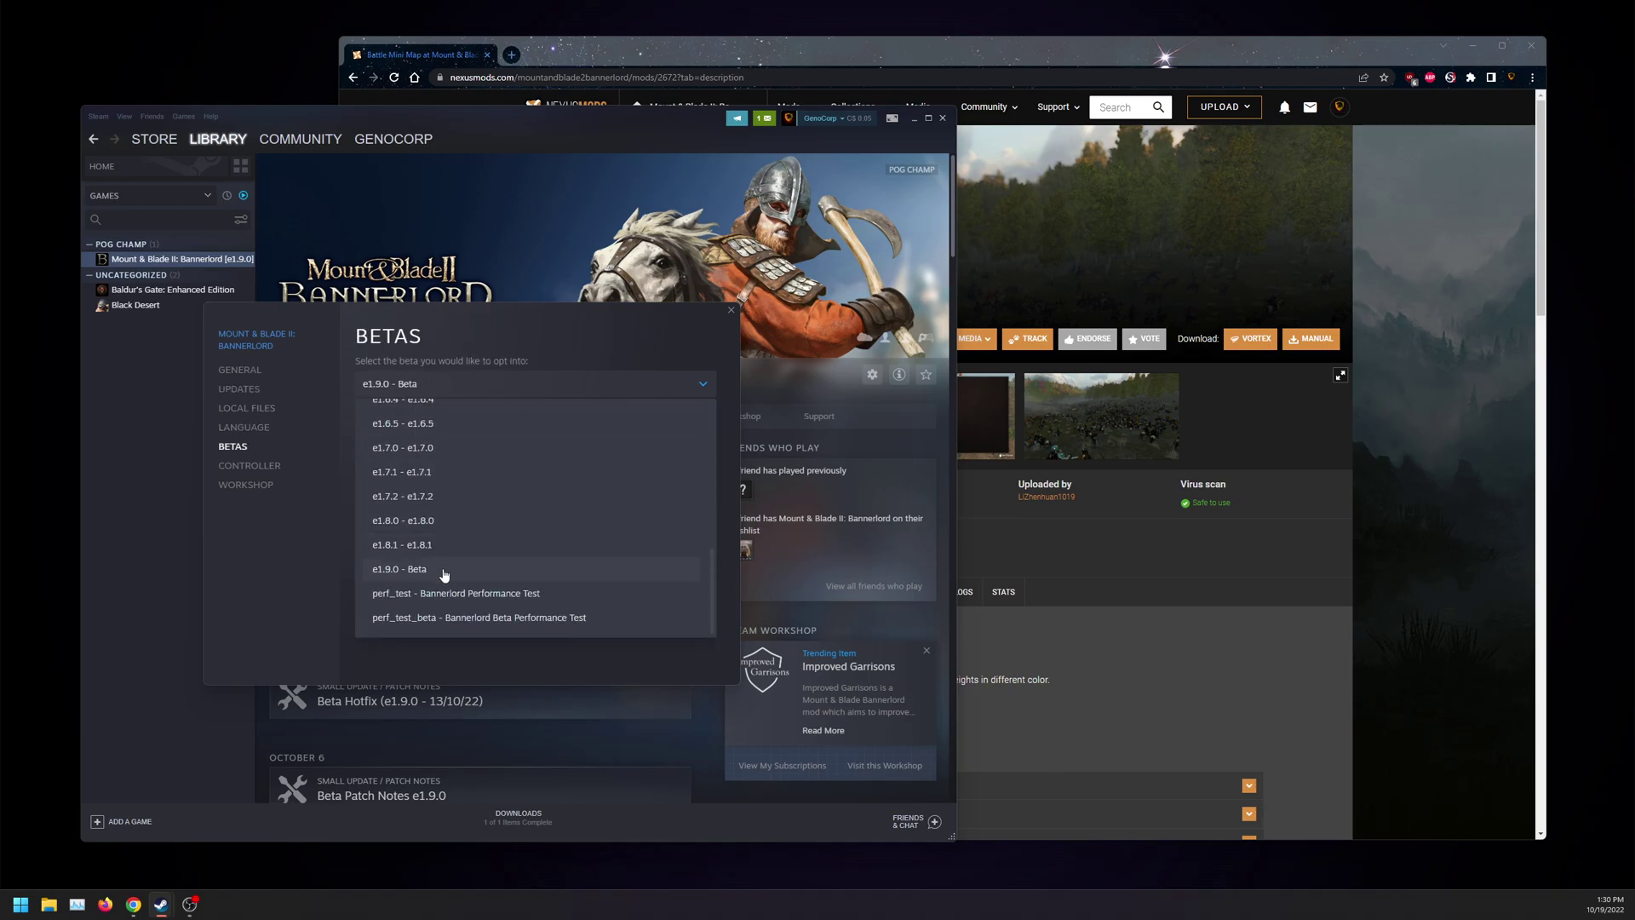
scroll(444, 570, "up", 5)
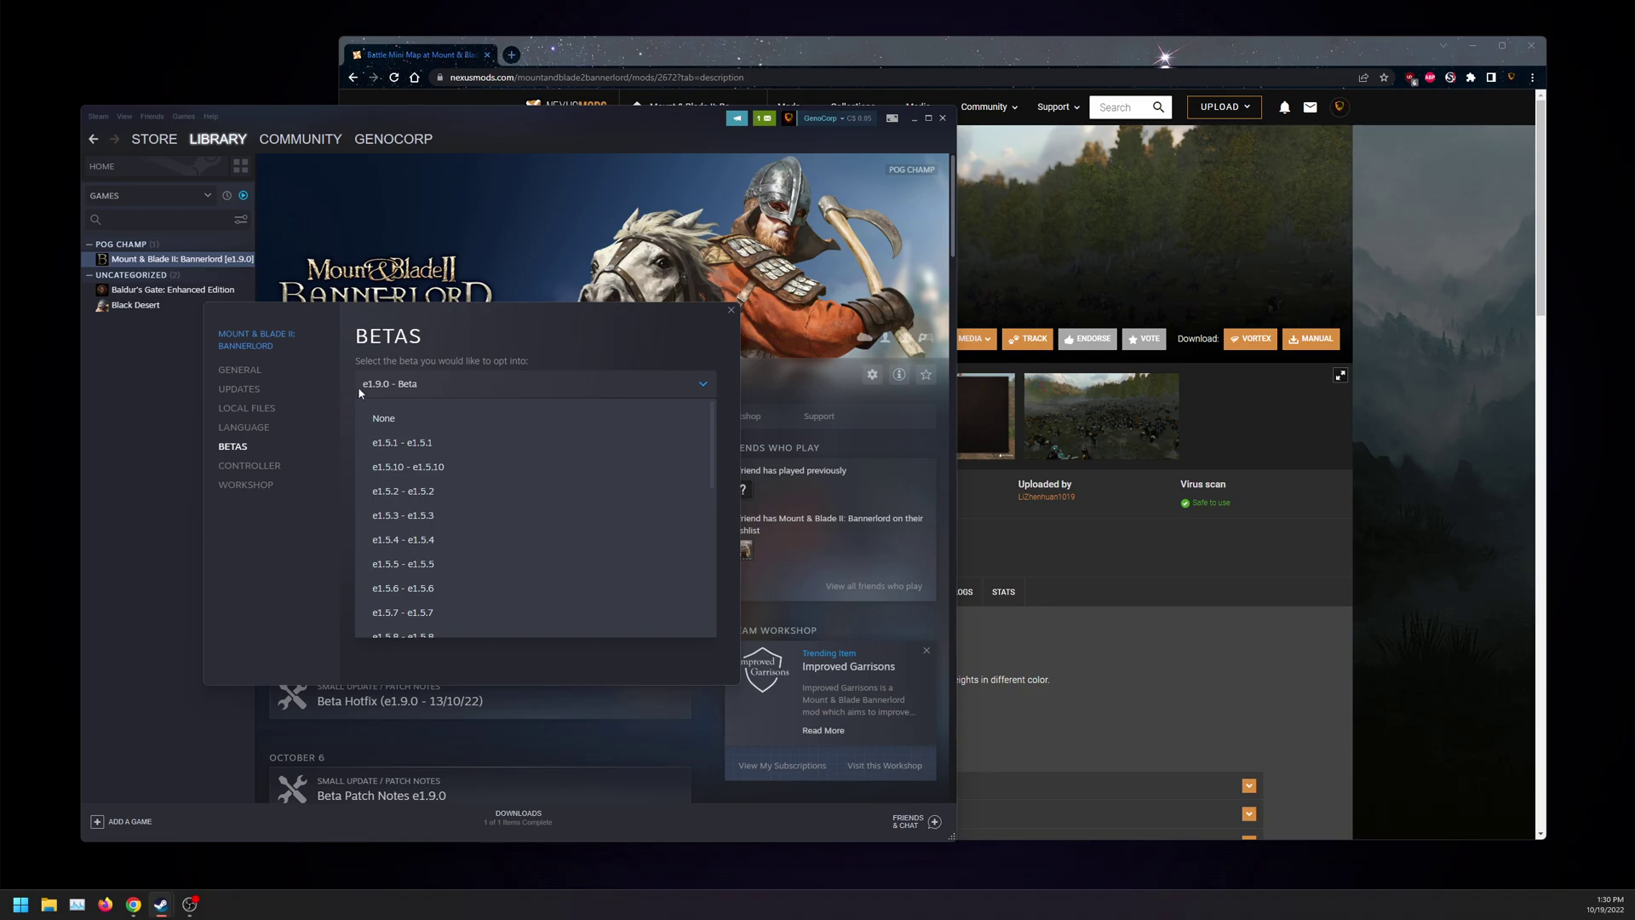
left_click(700, 385)
left_click(264, 408)
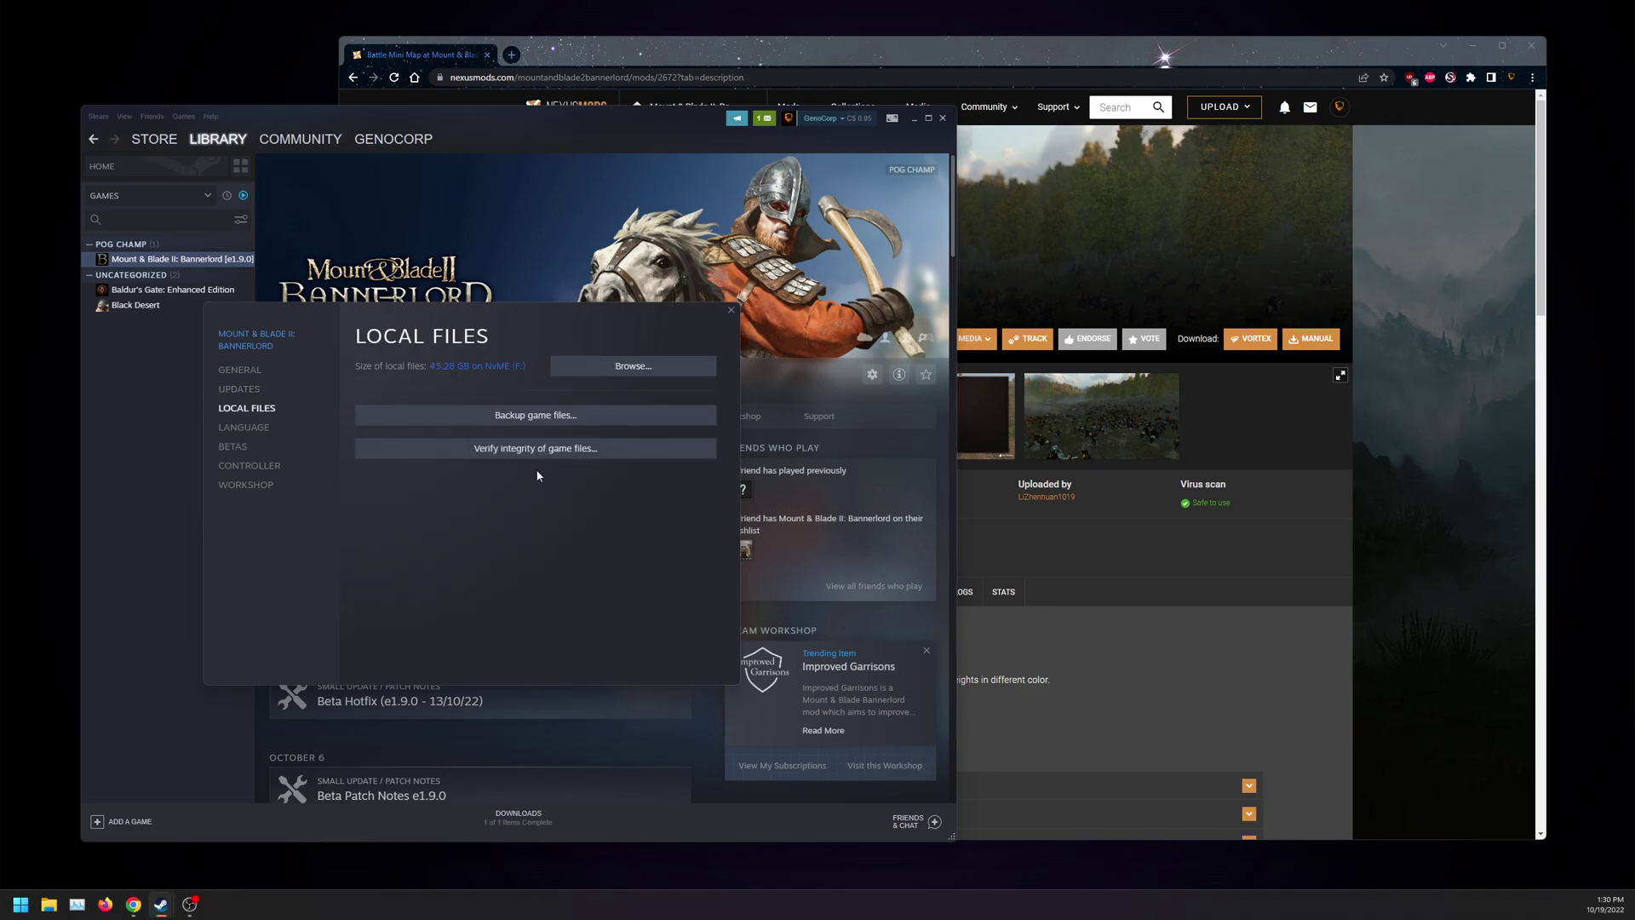
left_click(252, 370)
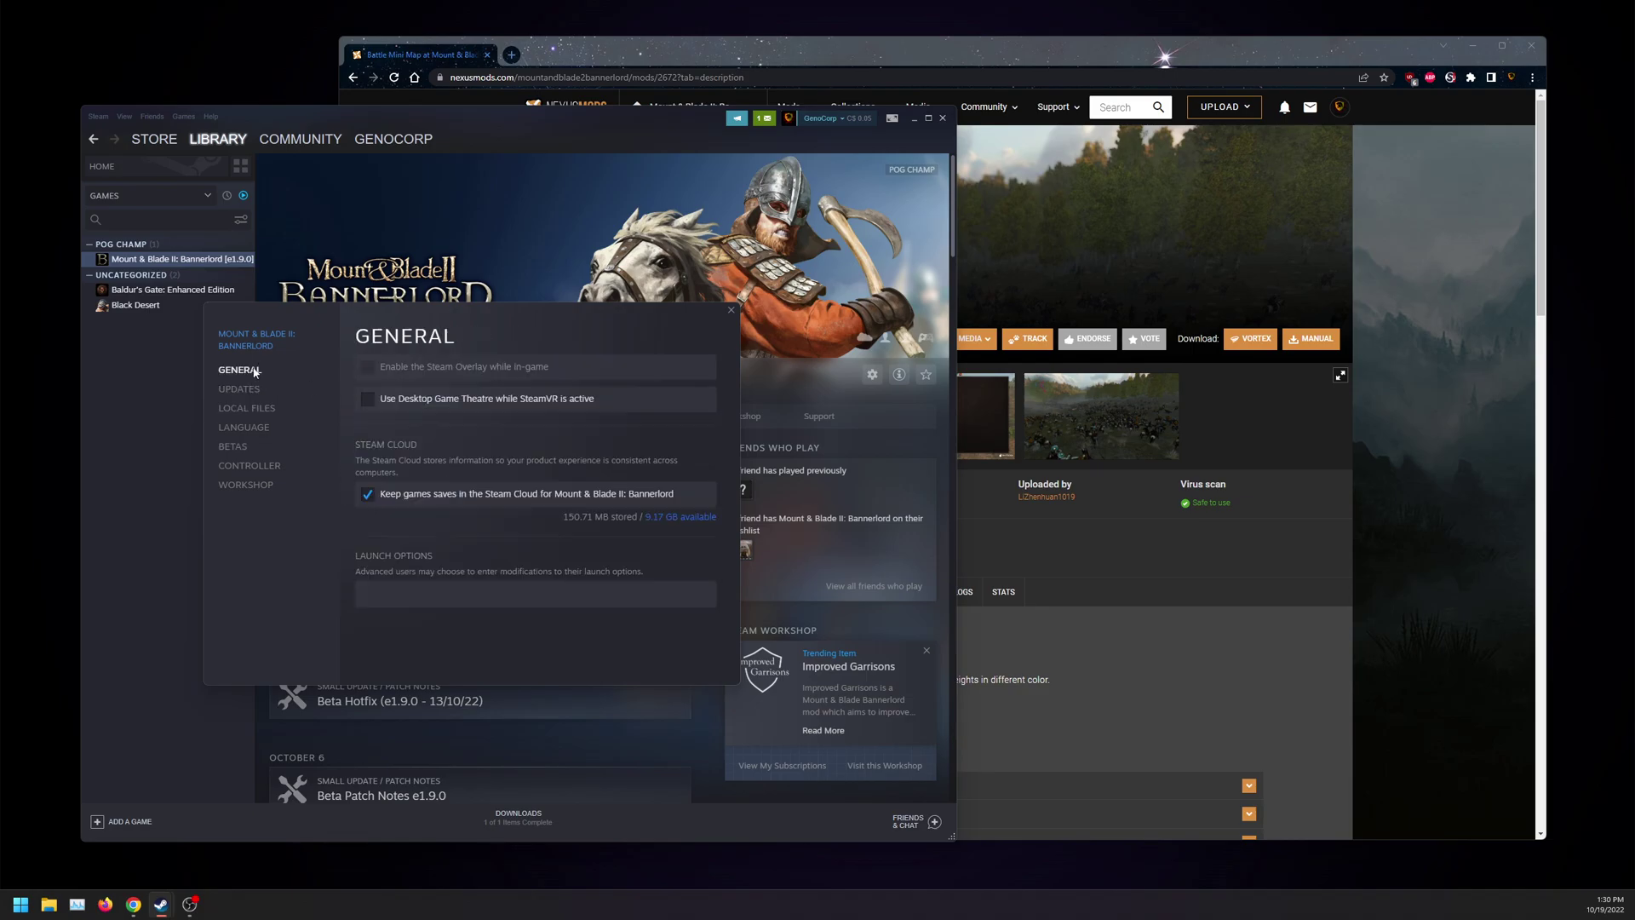
left_click(731, 310)
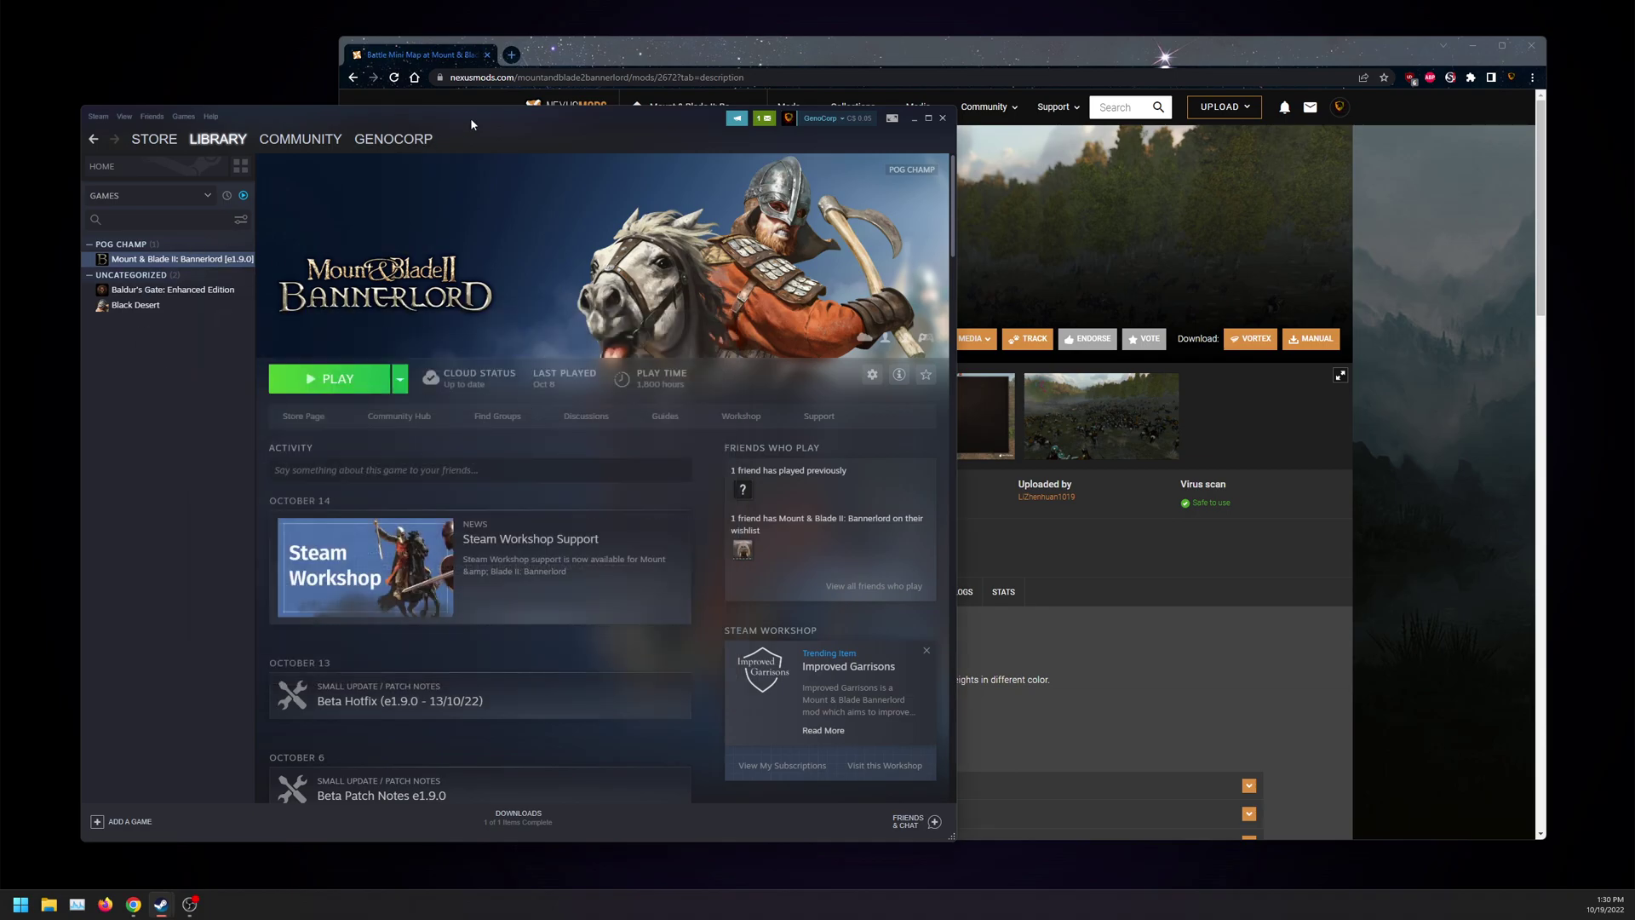
left_click(608, 88)
- Save the downloaded Battle Mini Map zip onto the desktop and move the browser aside
left_click_drag(645, 51, 458, 43)
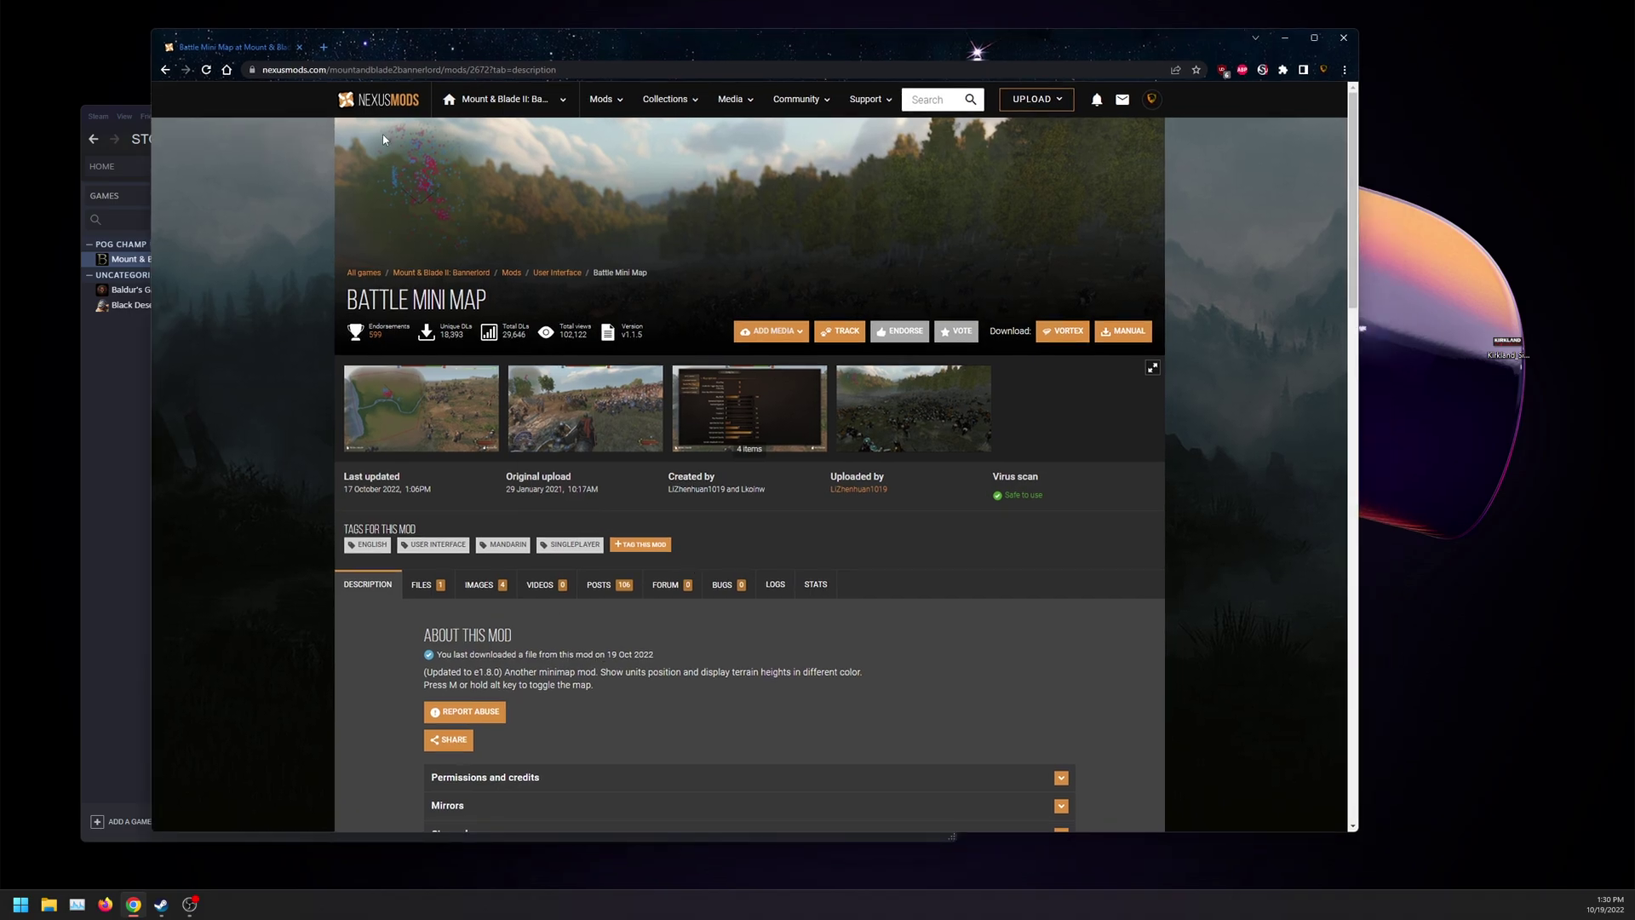
scroll(540, 503, "down", 8)
scroll(505, 515, "up", 8)
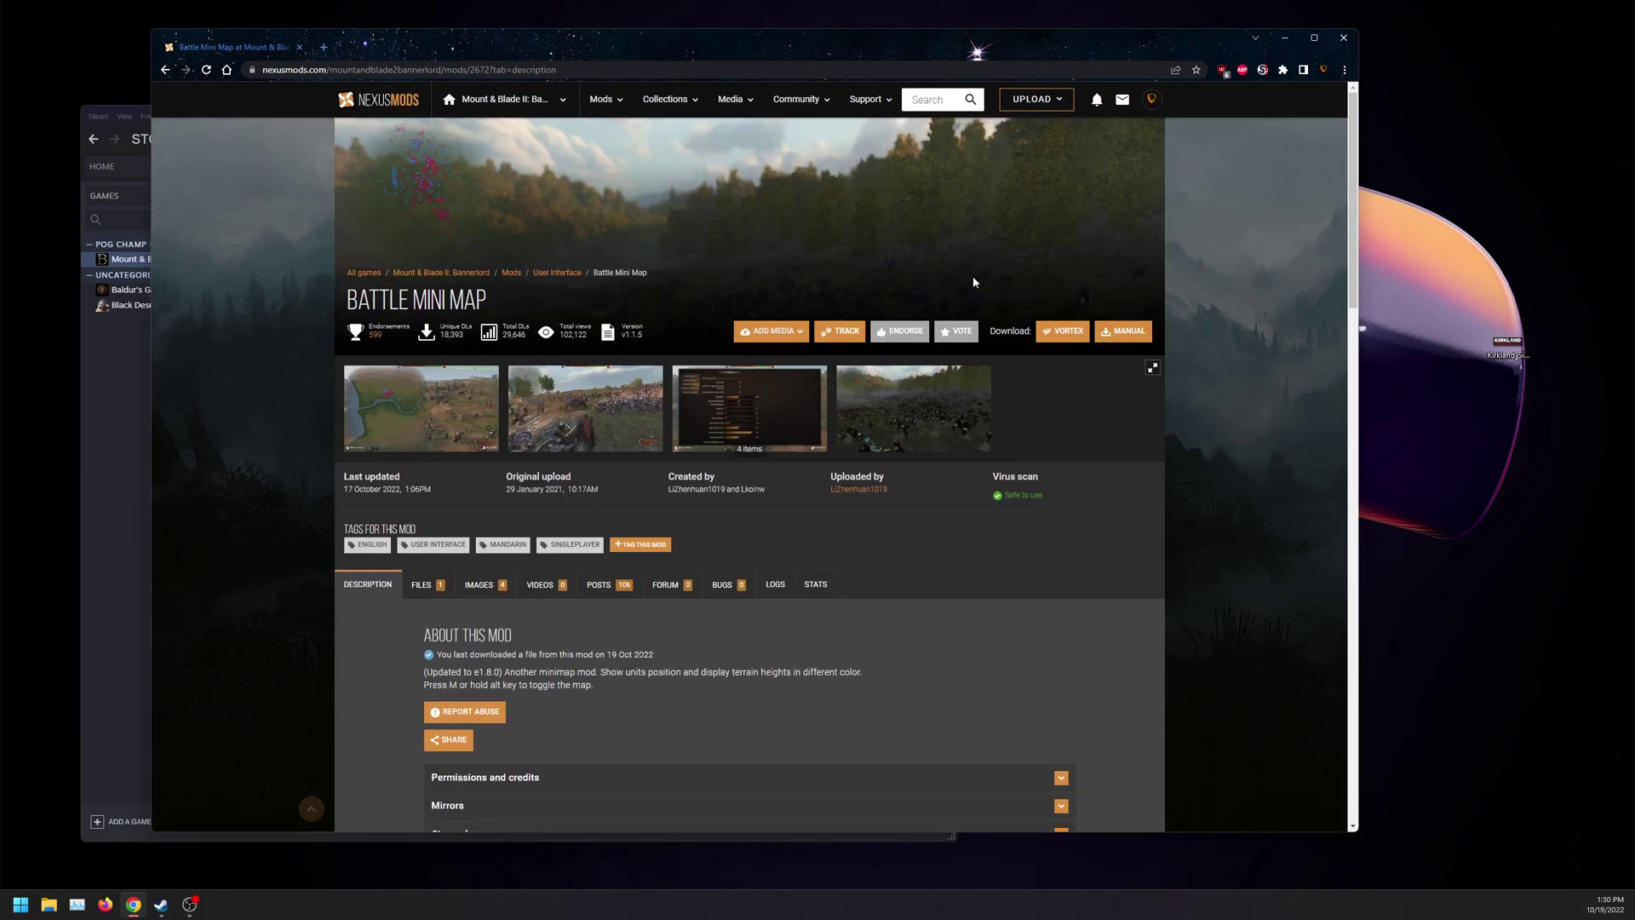
left_click_drag(2, 256, 23, 281)
left_click_drag(281, 46, 431, 50)
- Unblock the mod zip in its Properties dialog
right_click(43, 274)
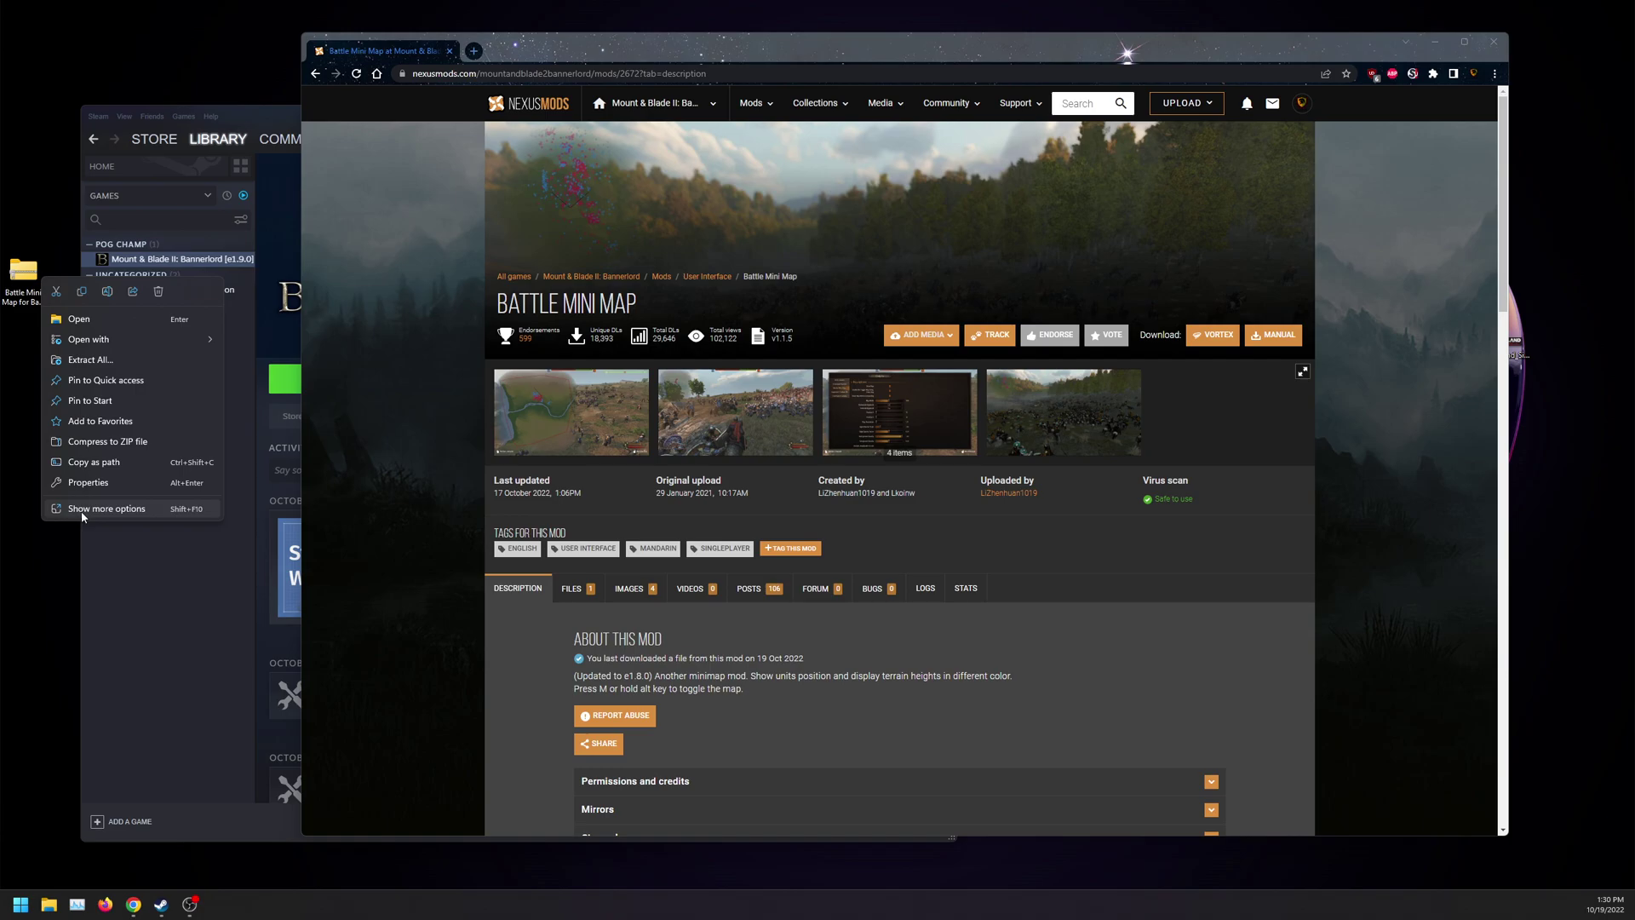
left_click(106, 508)
left_click(119, 800)
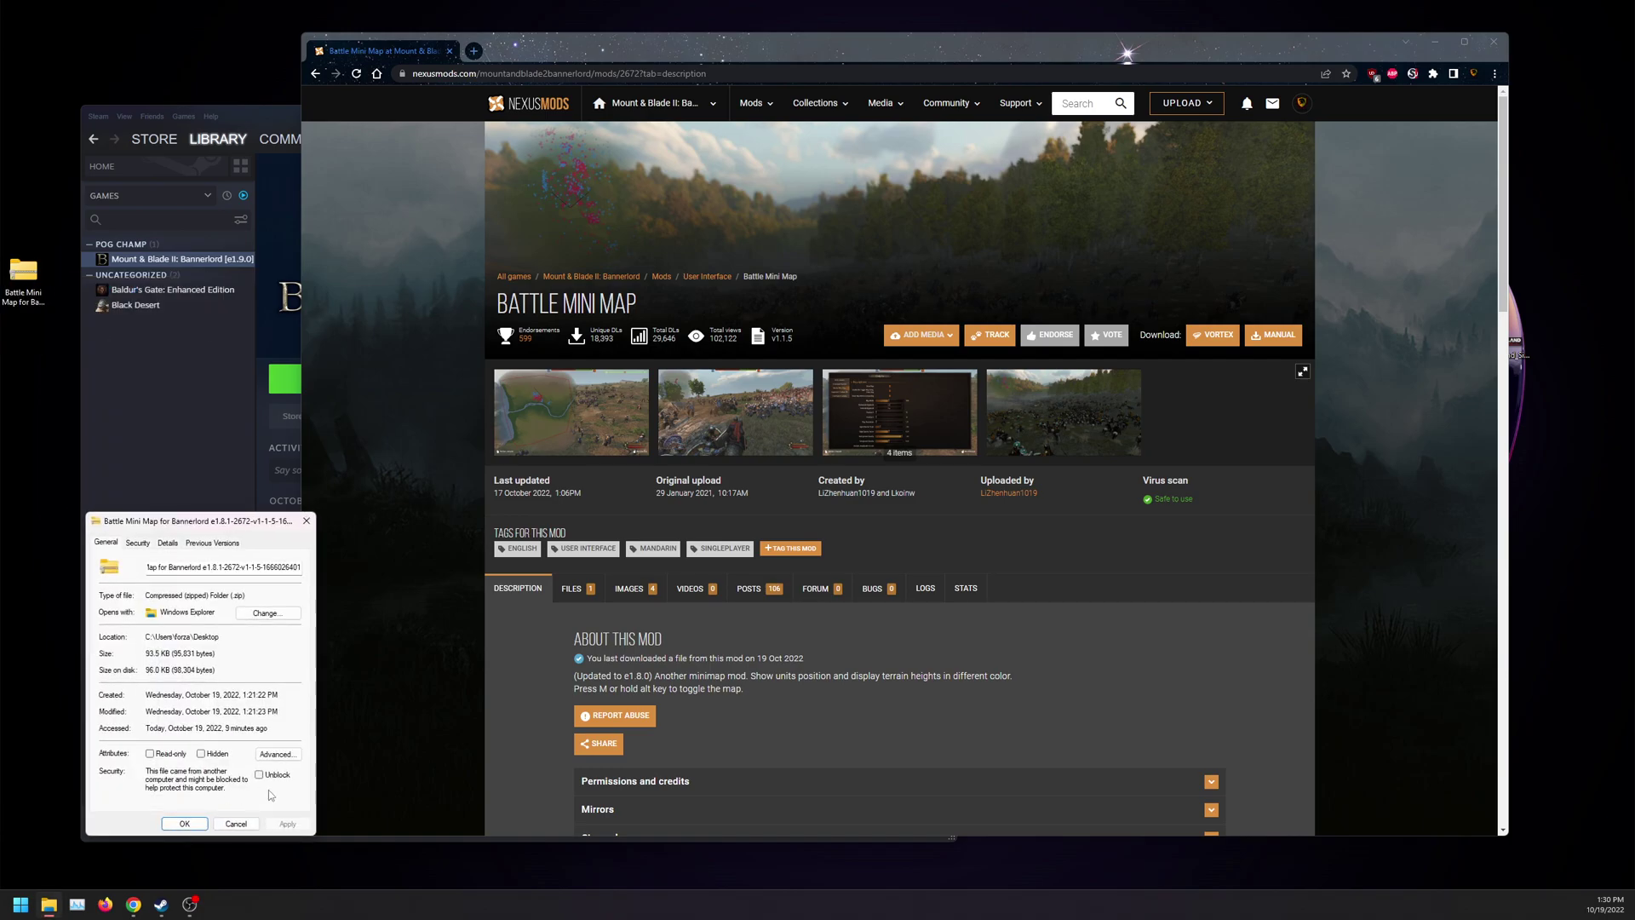
left_click(255, 769)
left_click(183, 815)
- Extract the zip with 7-Zip and open its BattleMiniMap folder to check the files
right_click(34, 279)
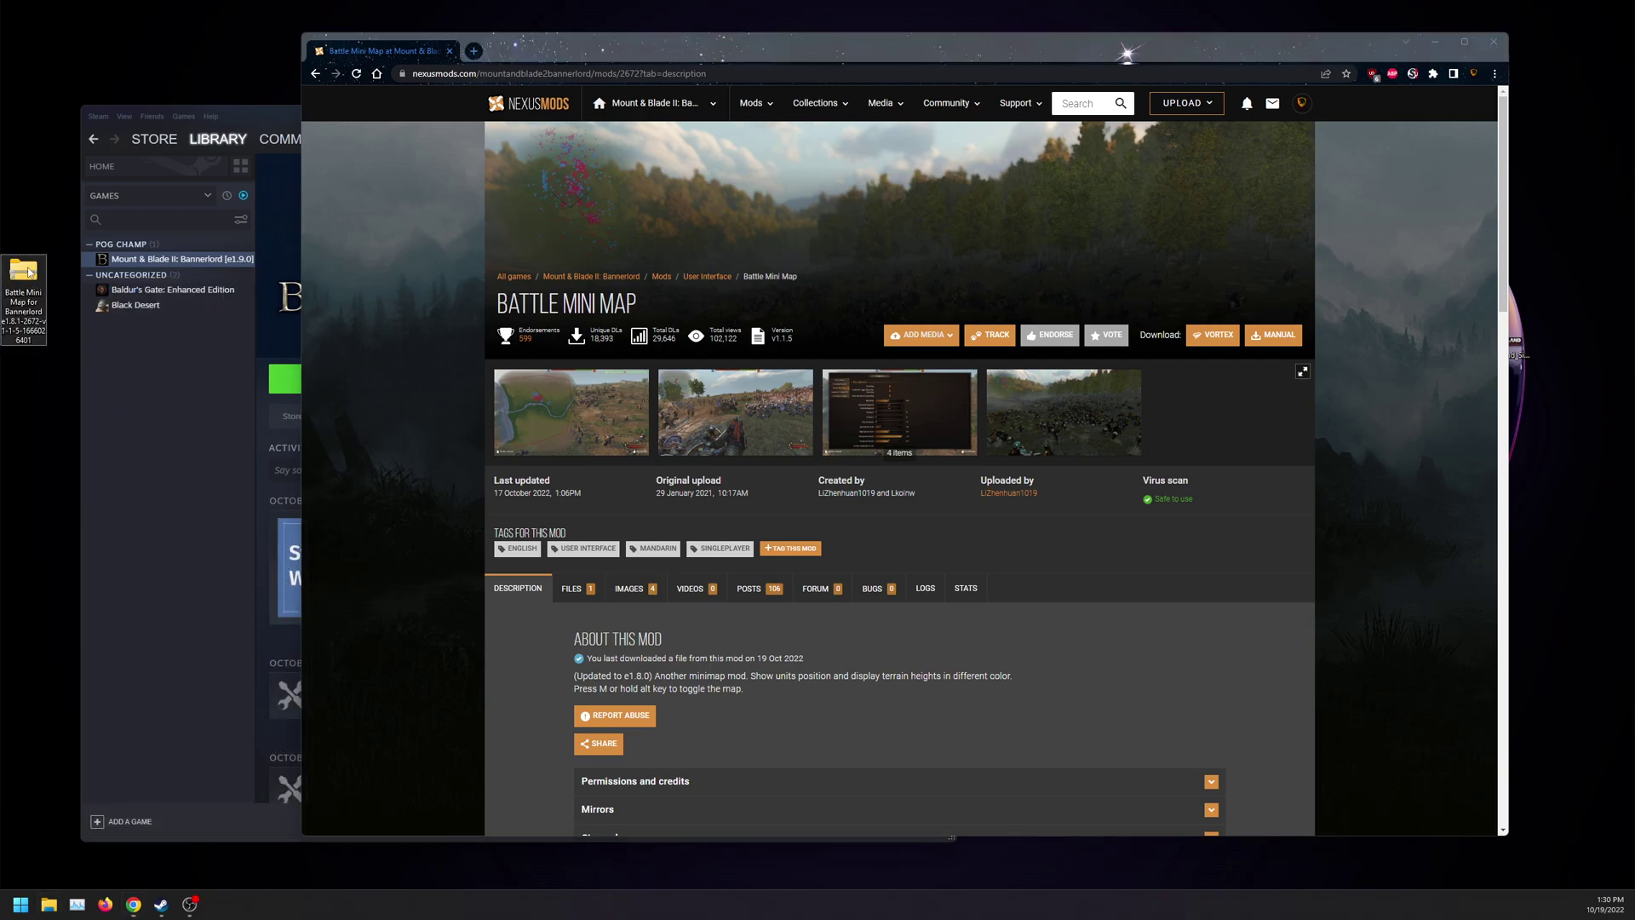
left_click(106, 501)
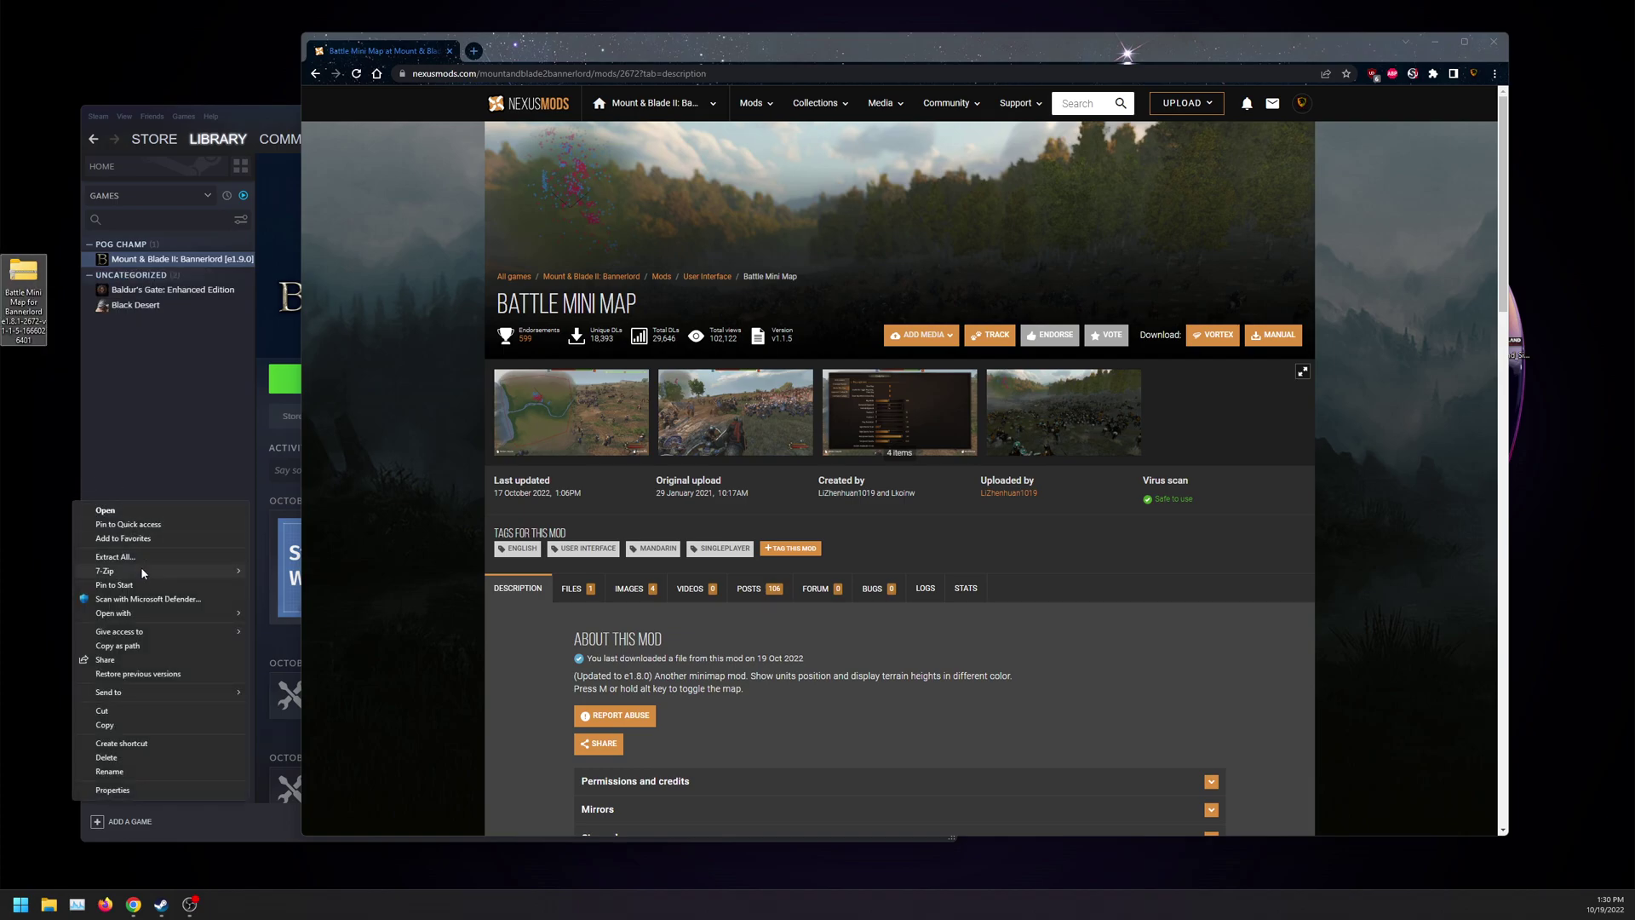
mouse_move(145, 573)
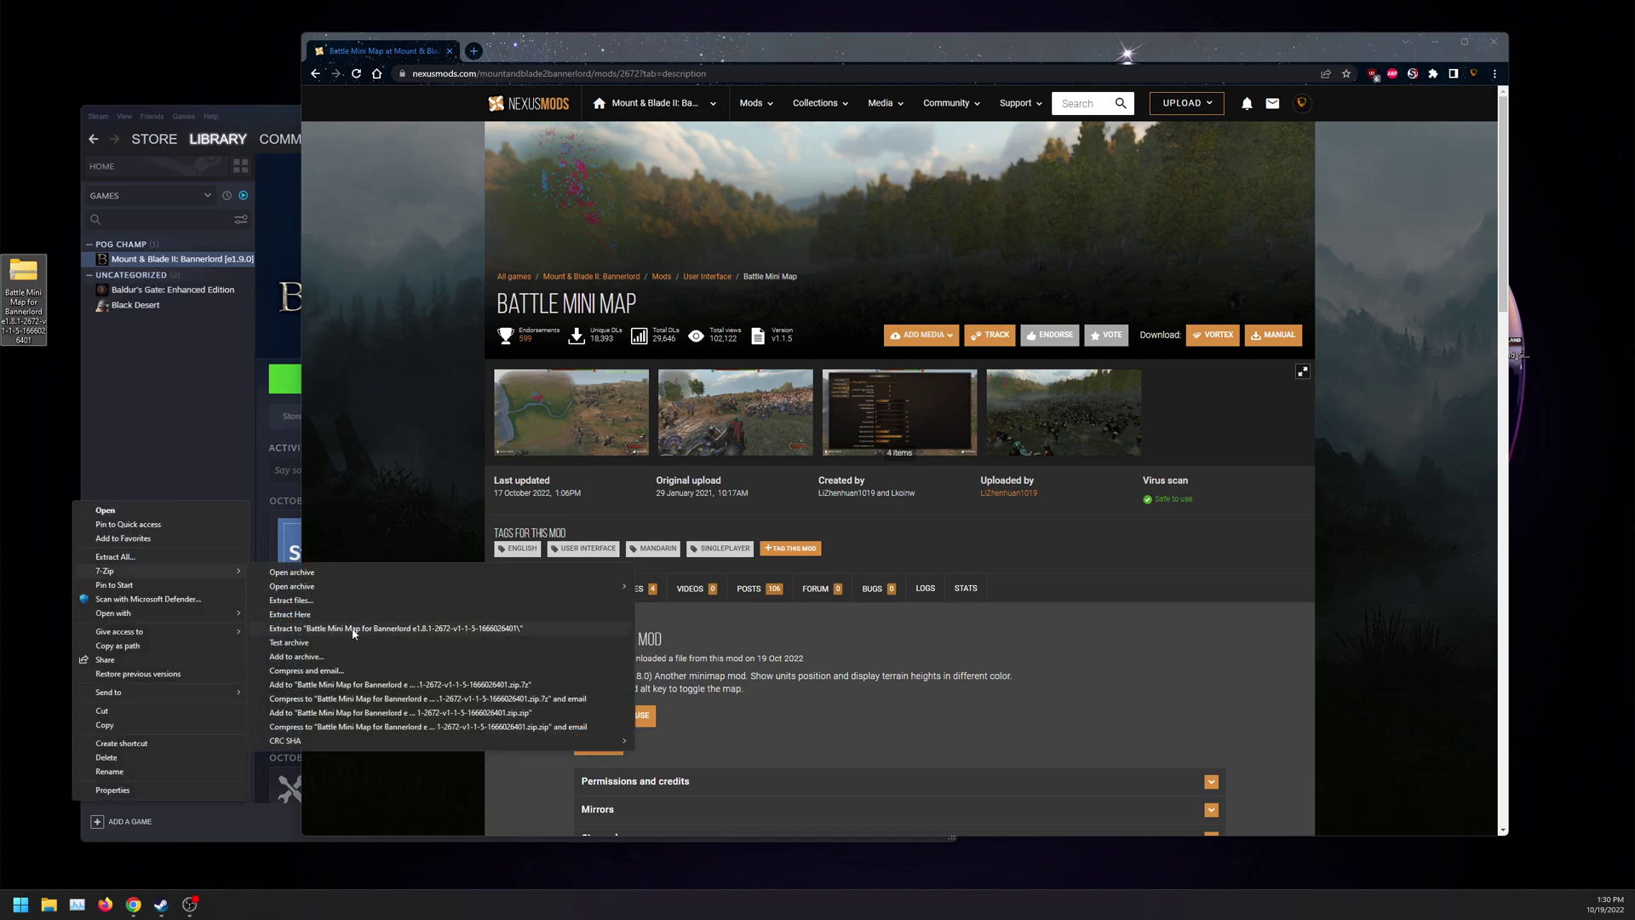
left_click(115, 556)
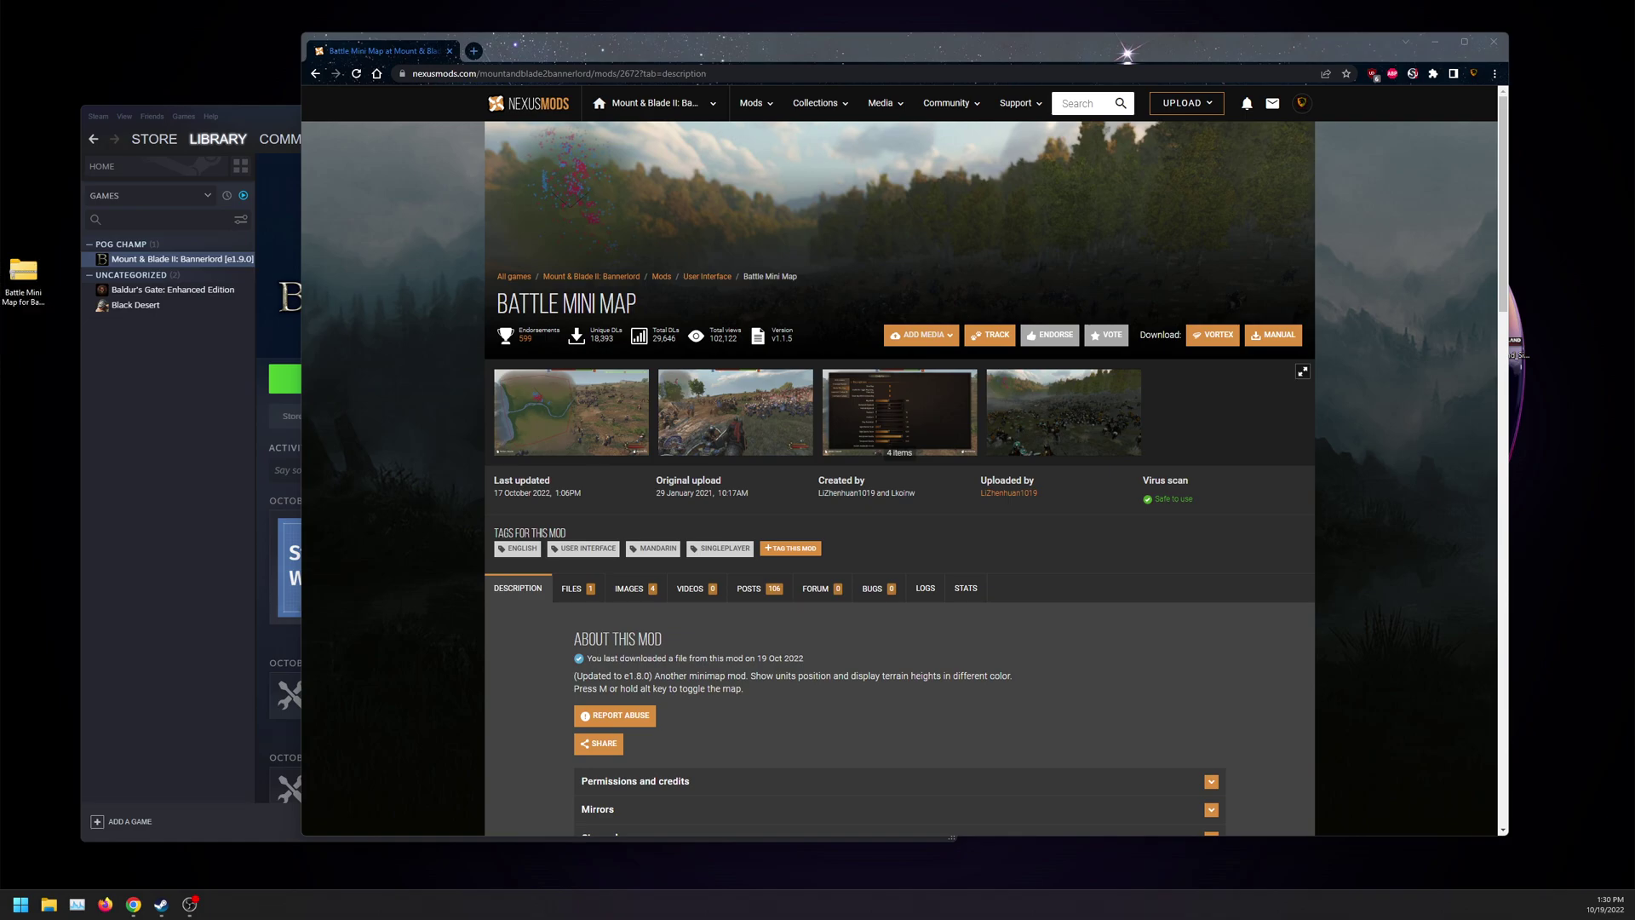
double_click(30, 352)
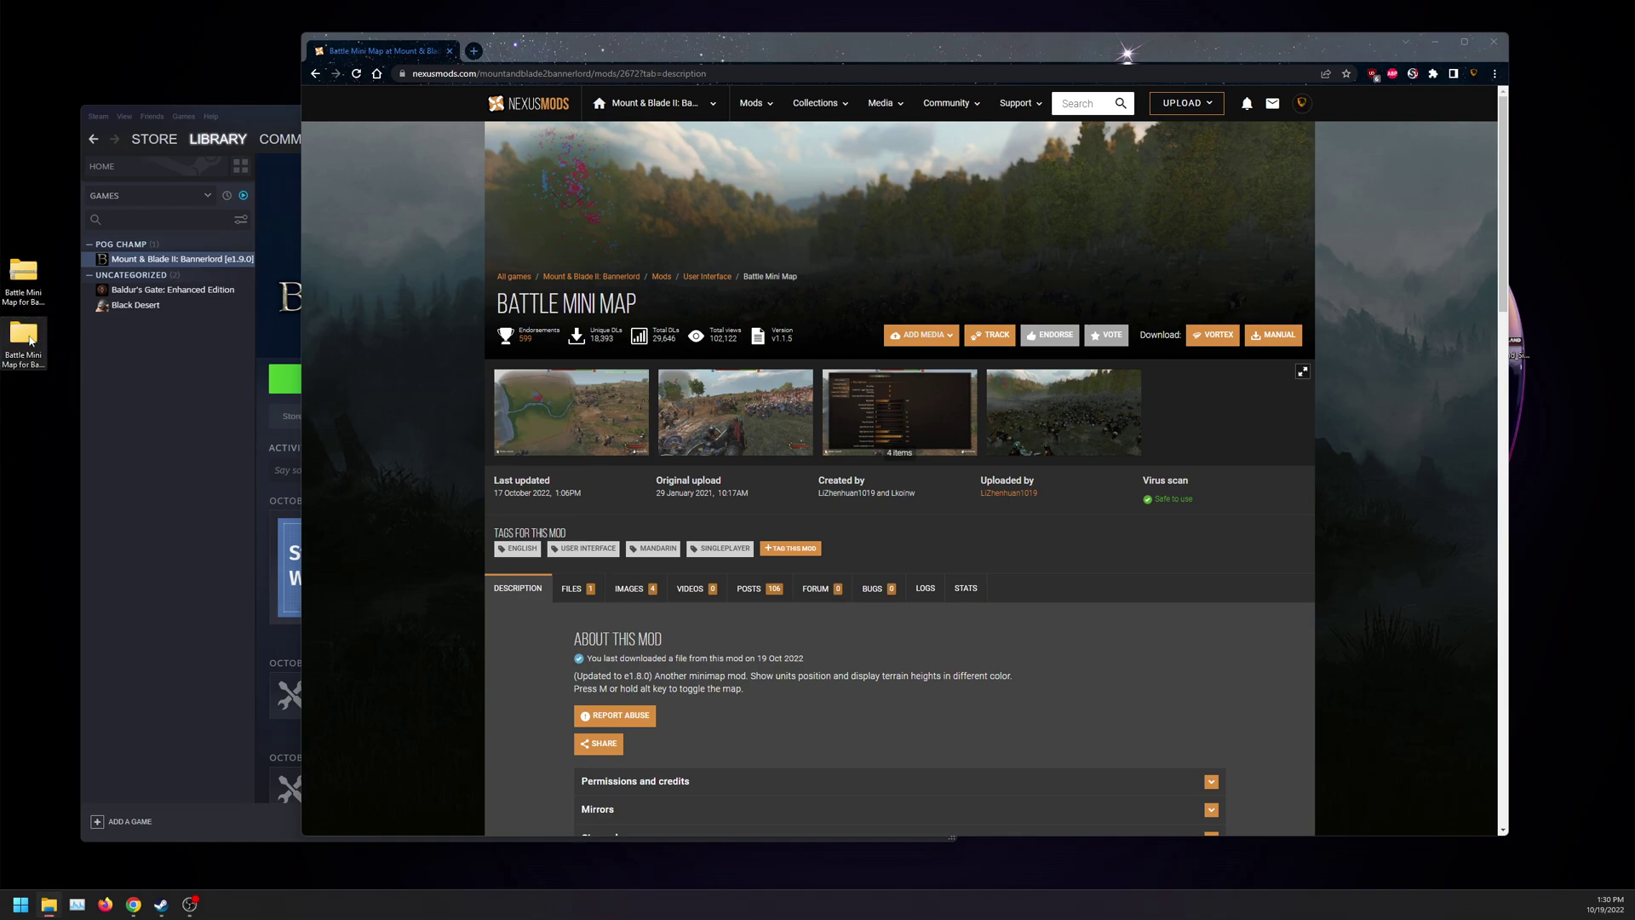
double_click(550, 356)
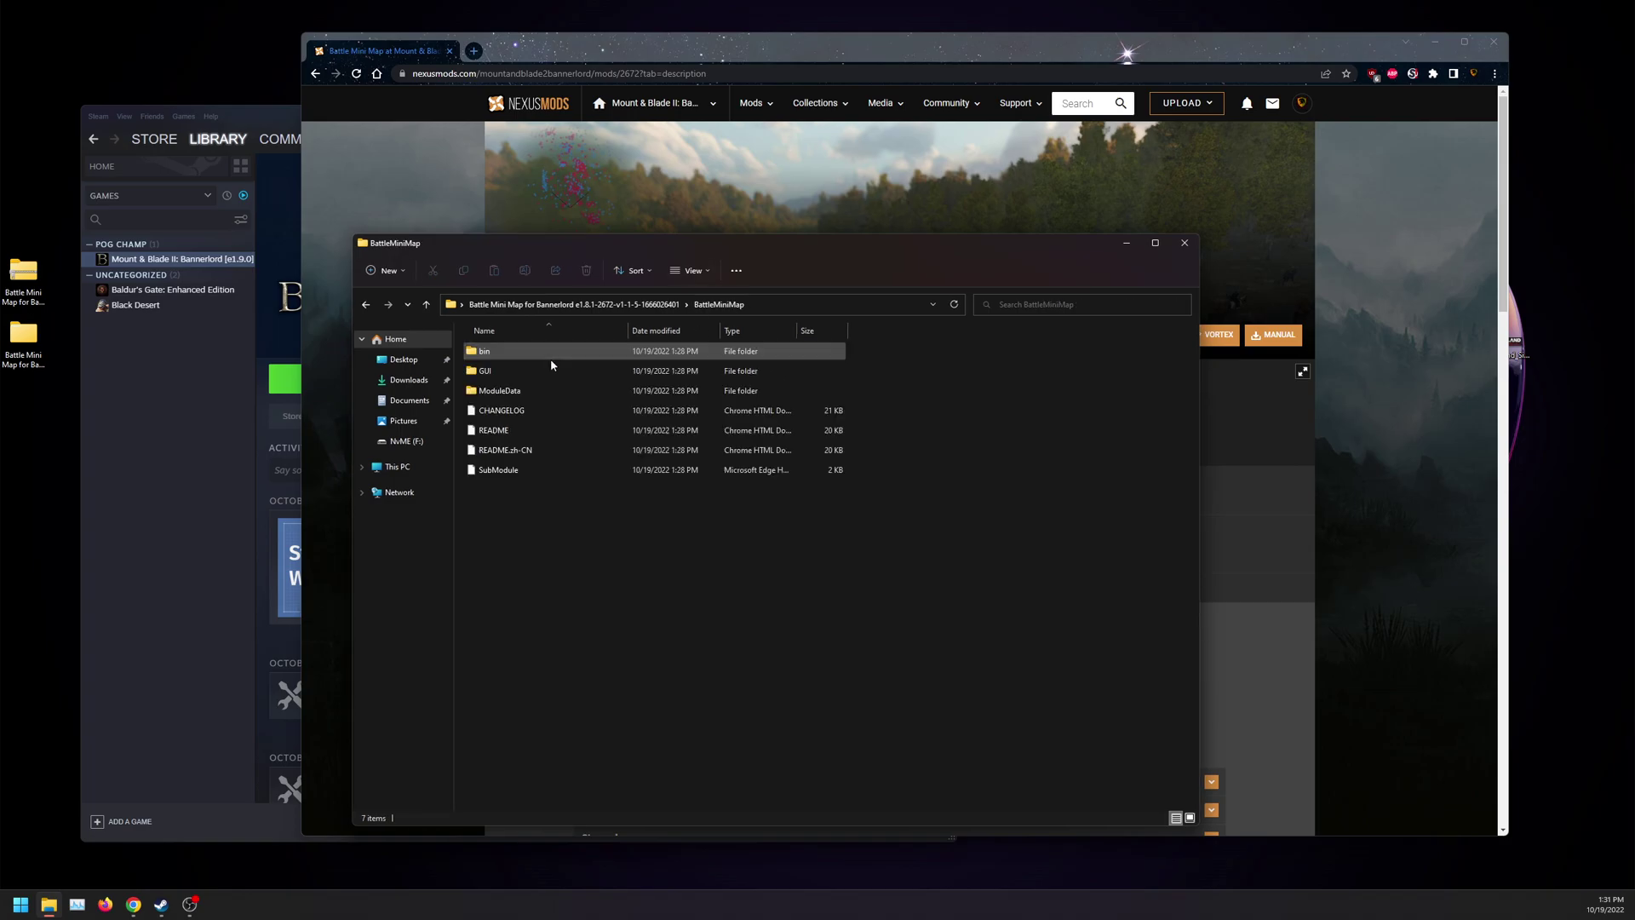
- Close the folder window and read the main file's e1.8.1–e1.9.0 range on the FILES tab
left_click(1177, 249)
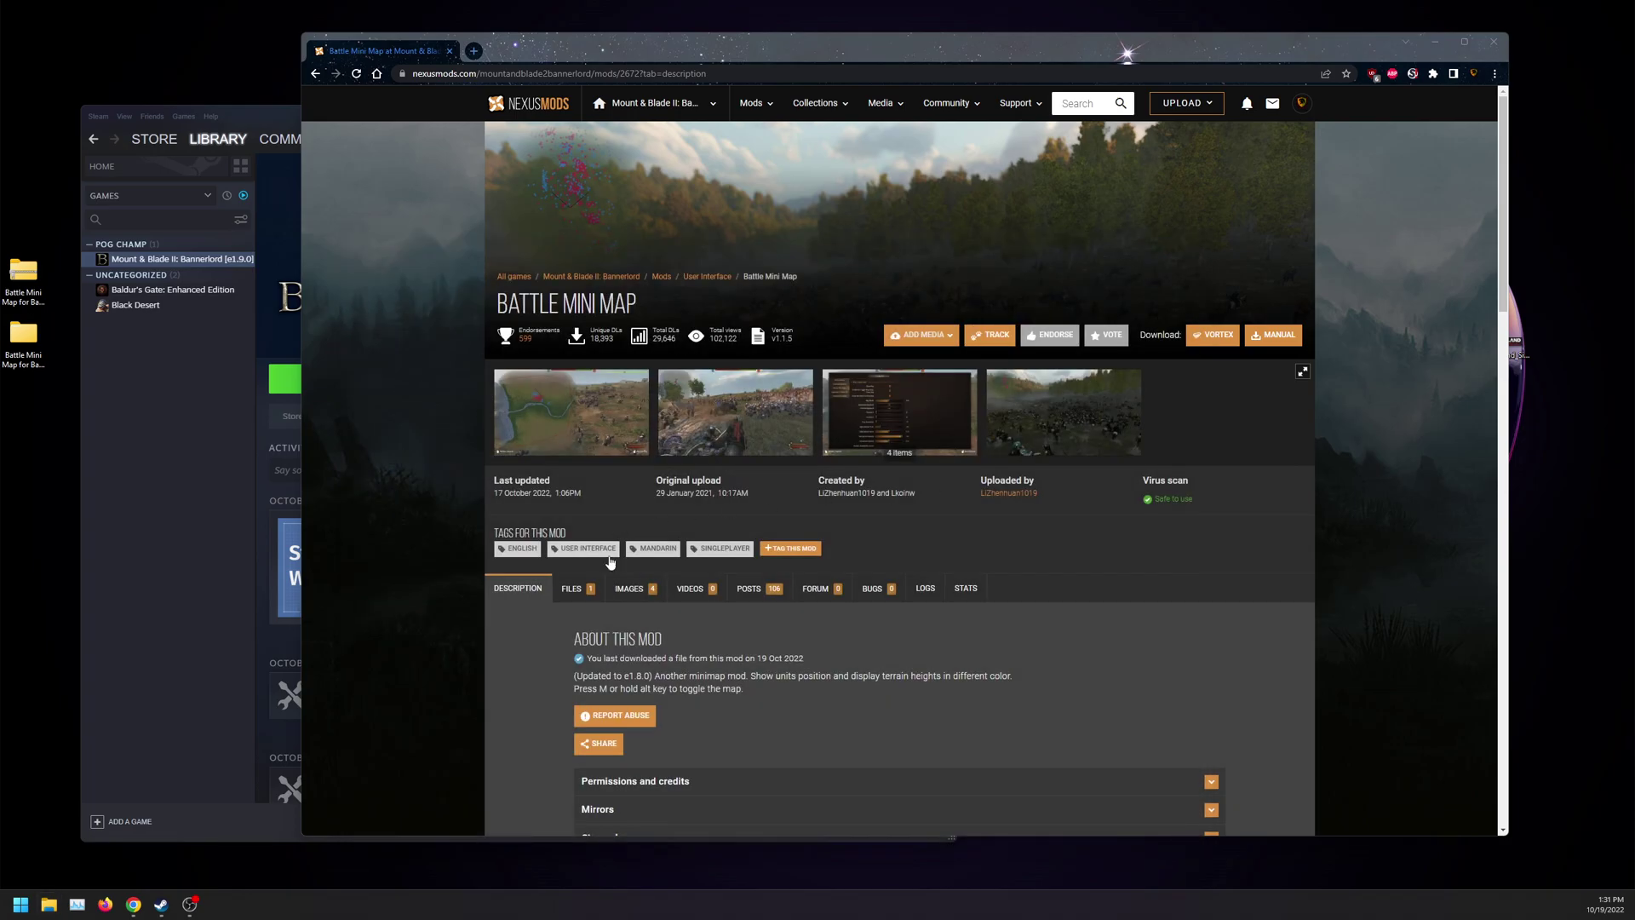
left_click(593, 591)
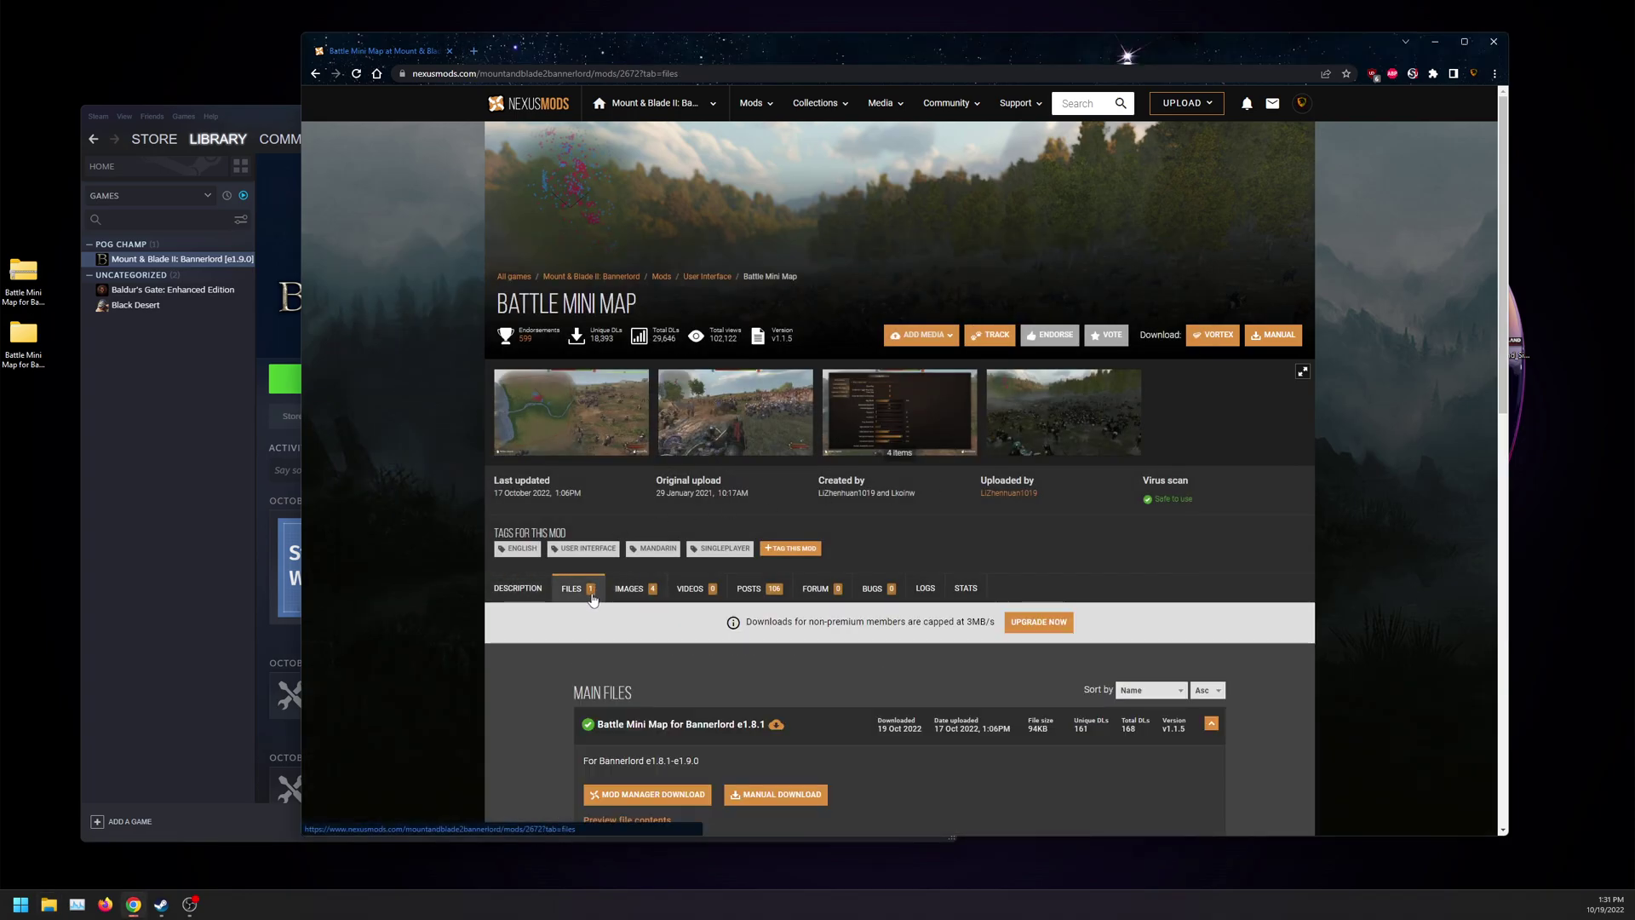
scroll(509, 547, "down", 3)
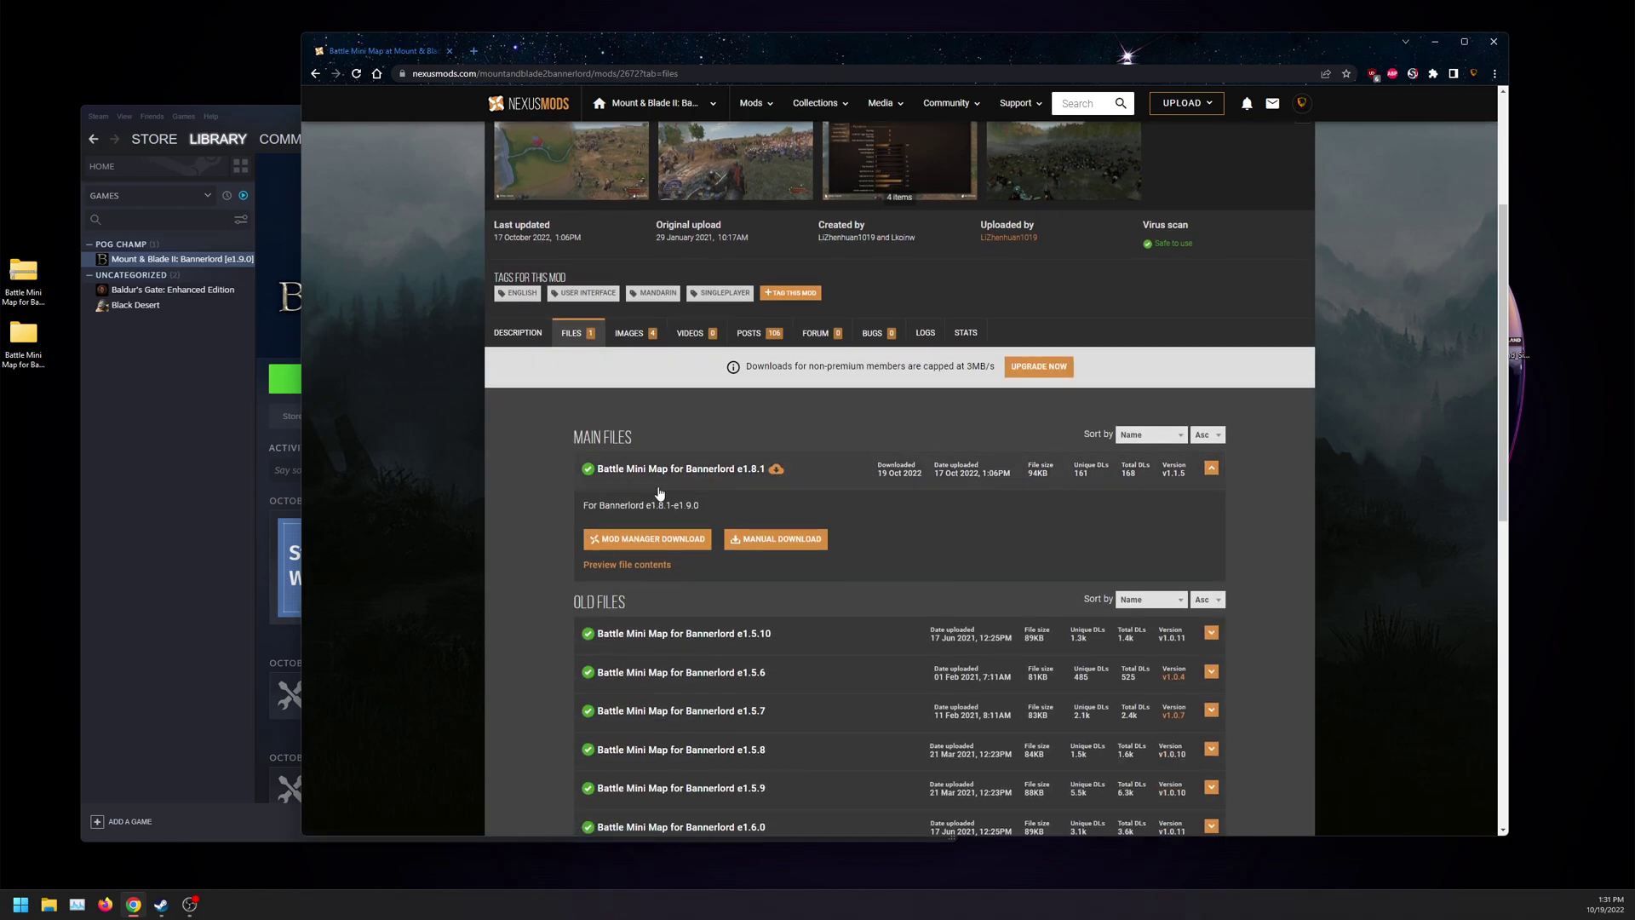
double_click(691, 507)
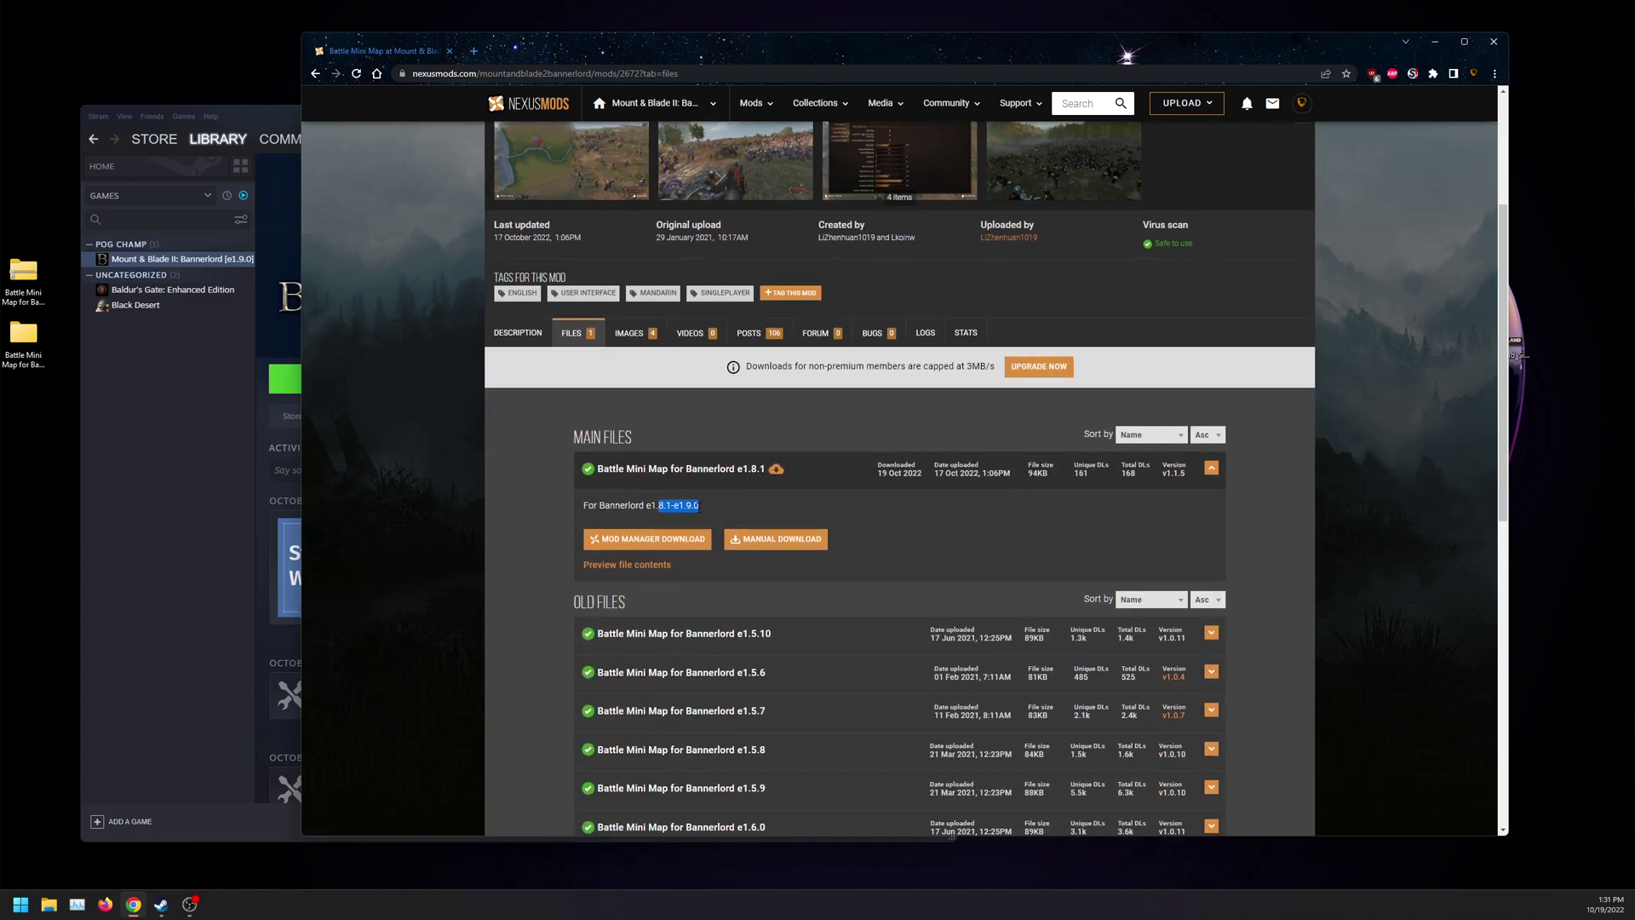
left_click(696, 515)
left_click(140, 445)
- Search the Bannerlord Workshop for 'mini' and open the Battle Mini Map item
left_click(722, 425)
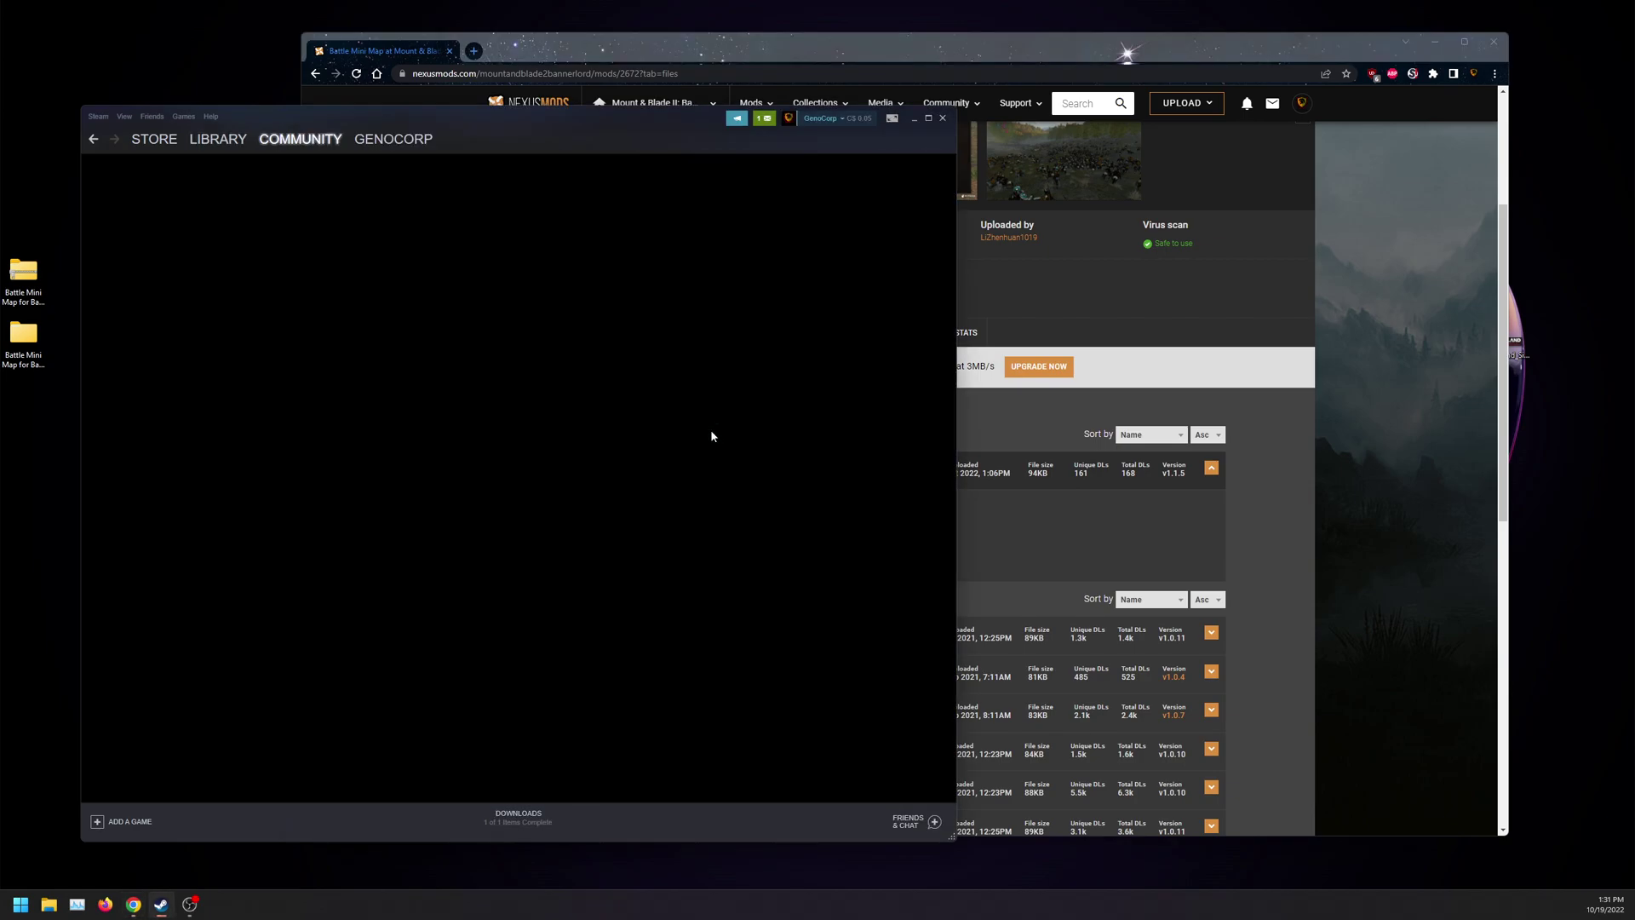
left_click(651, 338)
type("m")
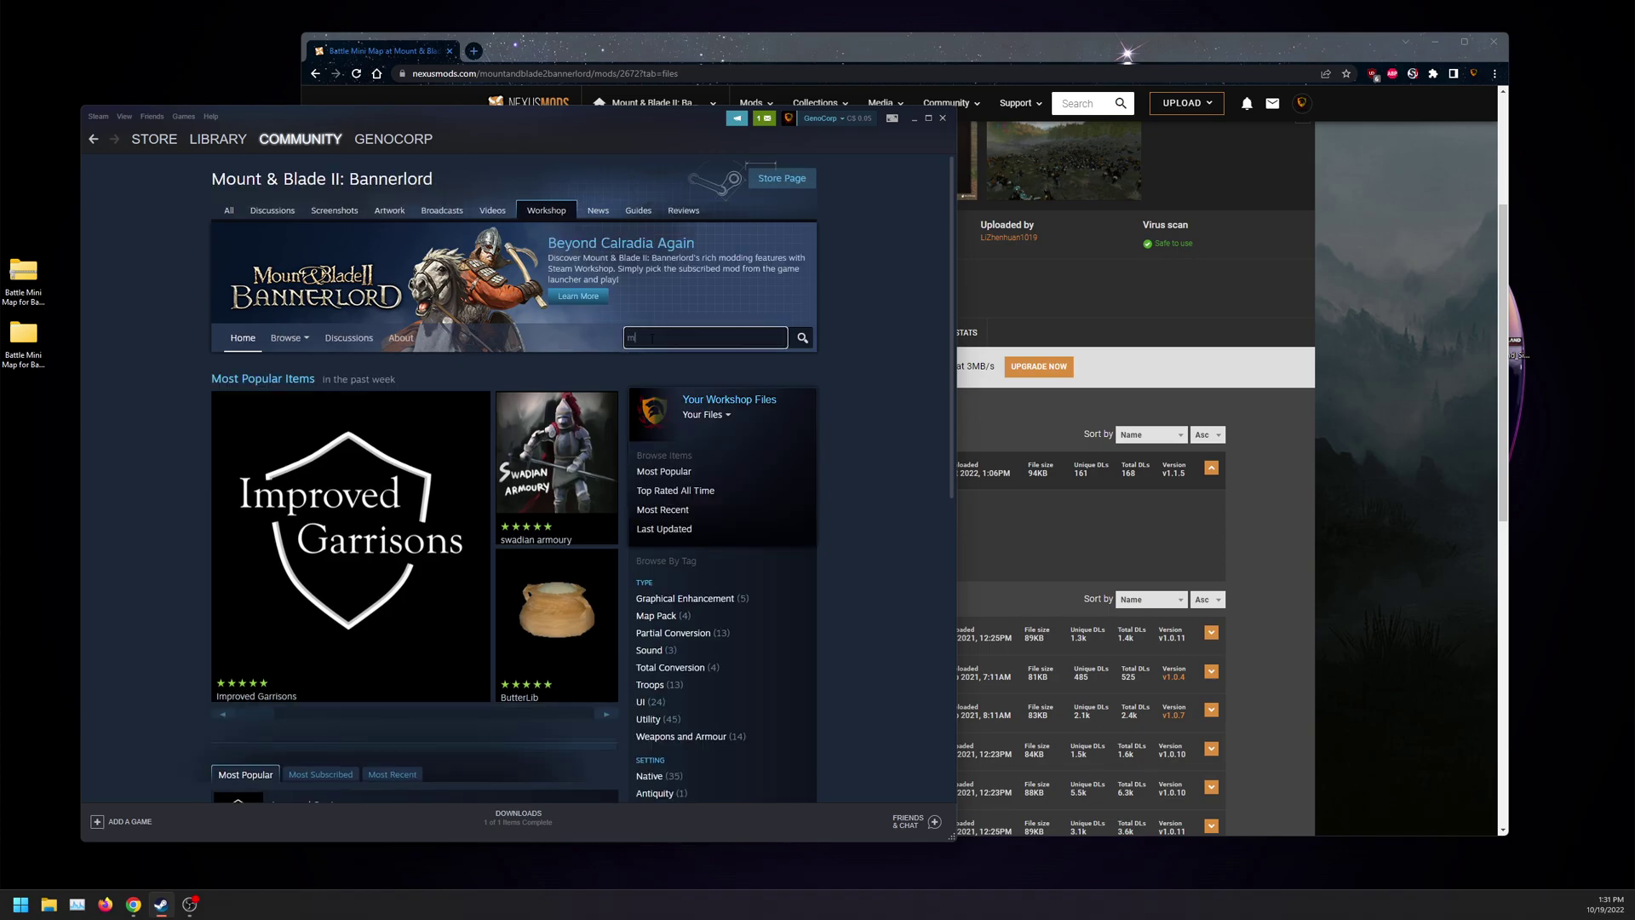
type("ini")
key("Return")
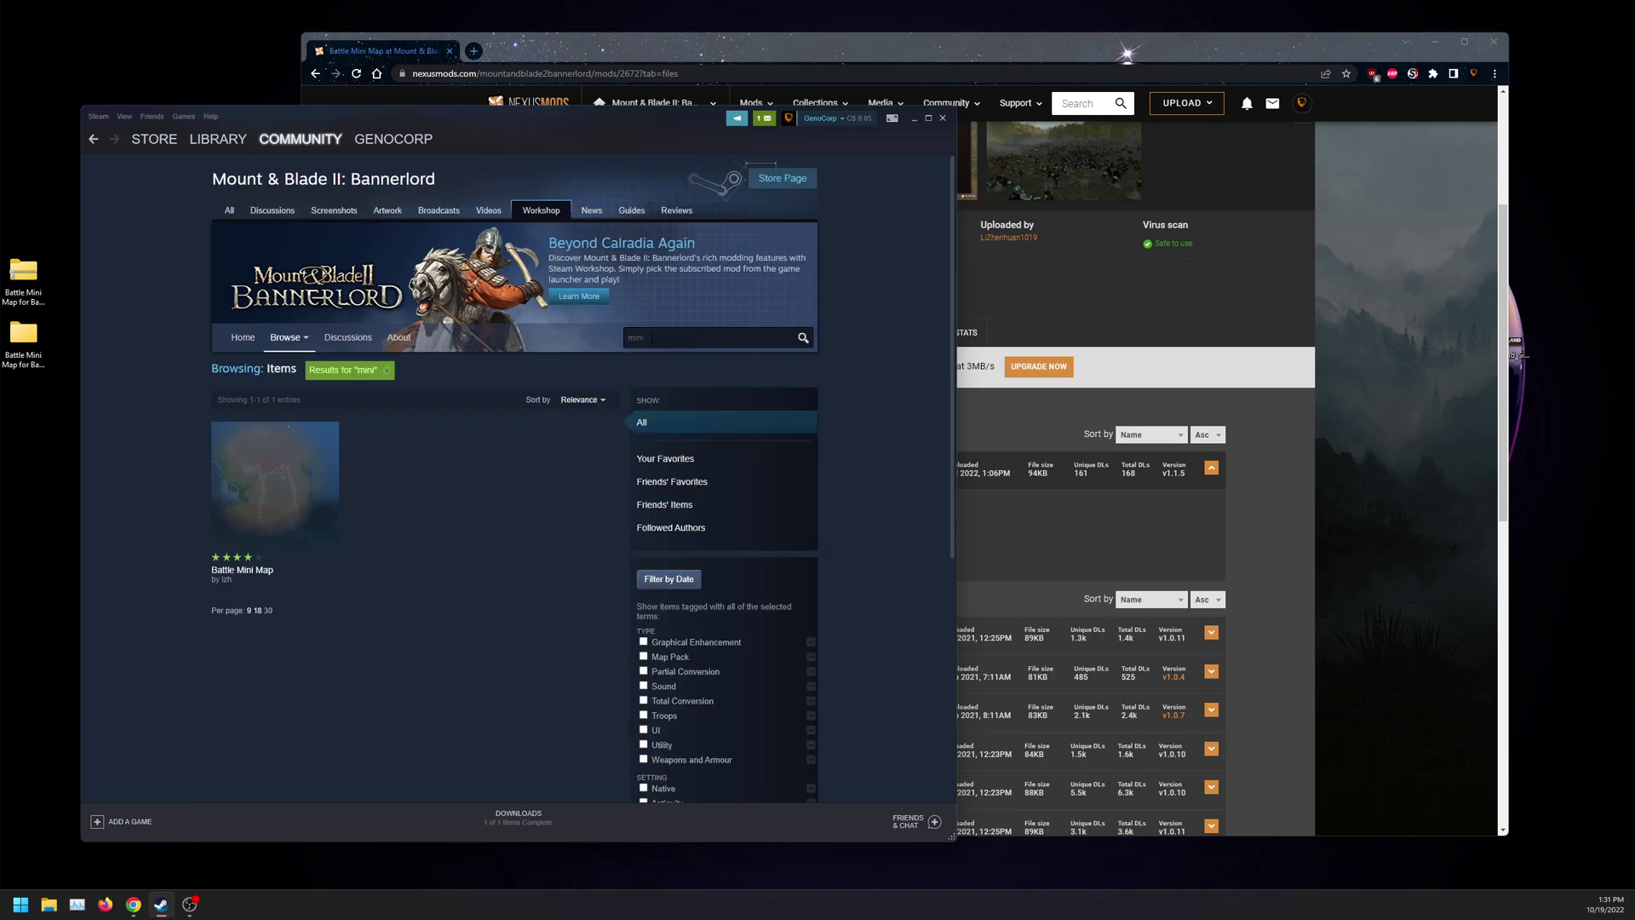
left_click(274, 498)
- Find the Nexus Mods link in the item's description, then return to the Bannerlord library page
scroll(418, 601, "down", 7)
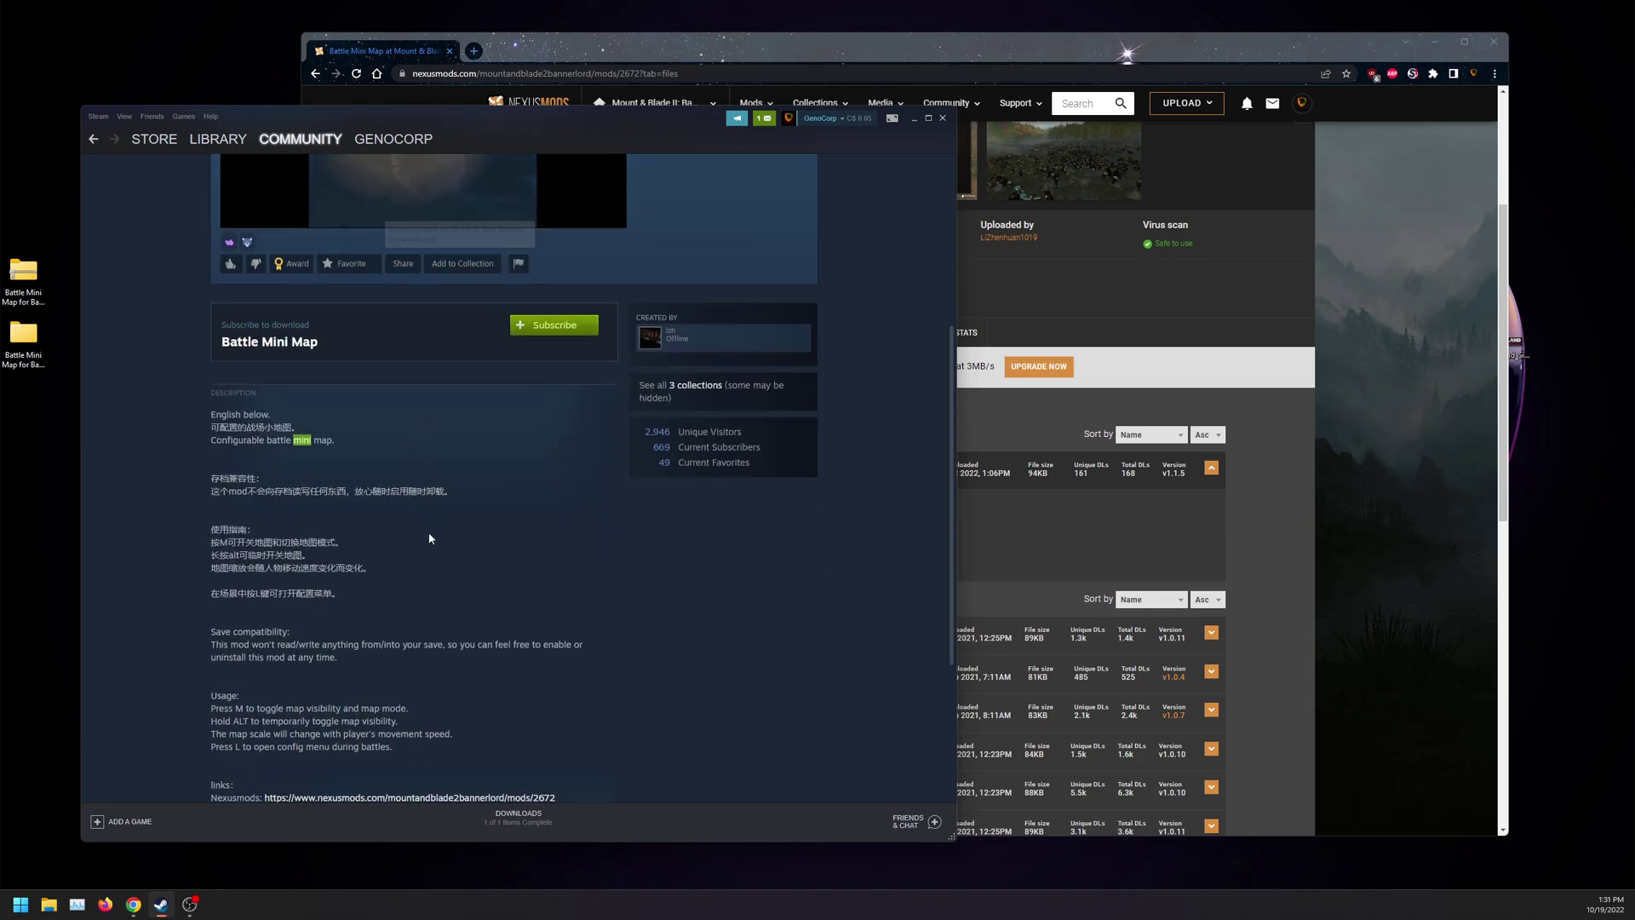
scroll(548, 661, "up", 8)
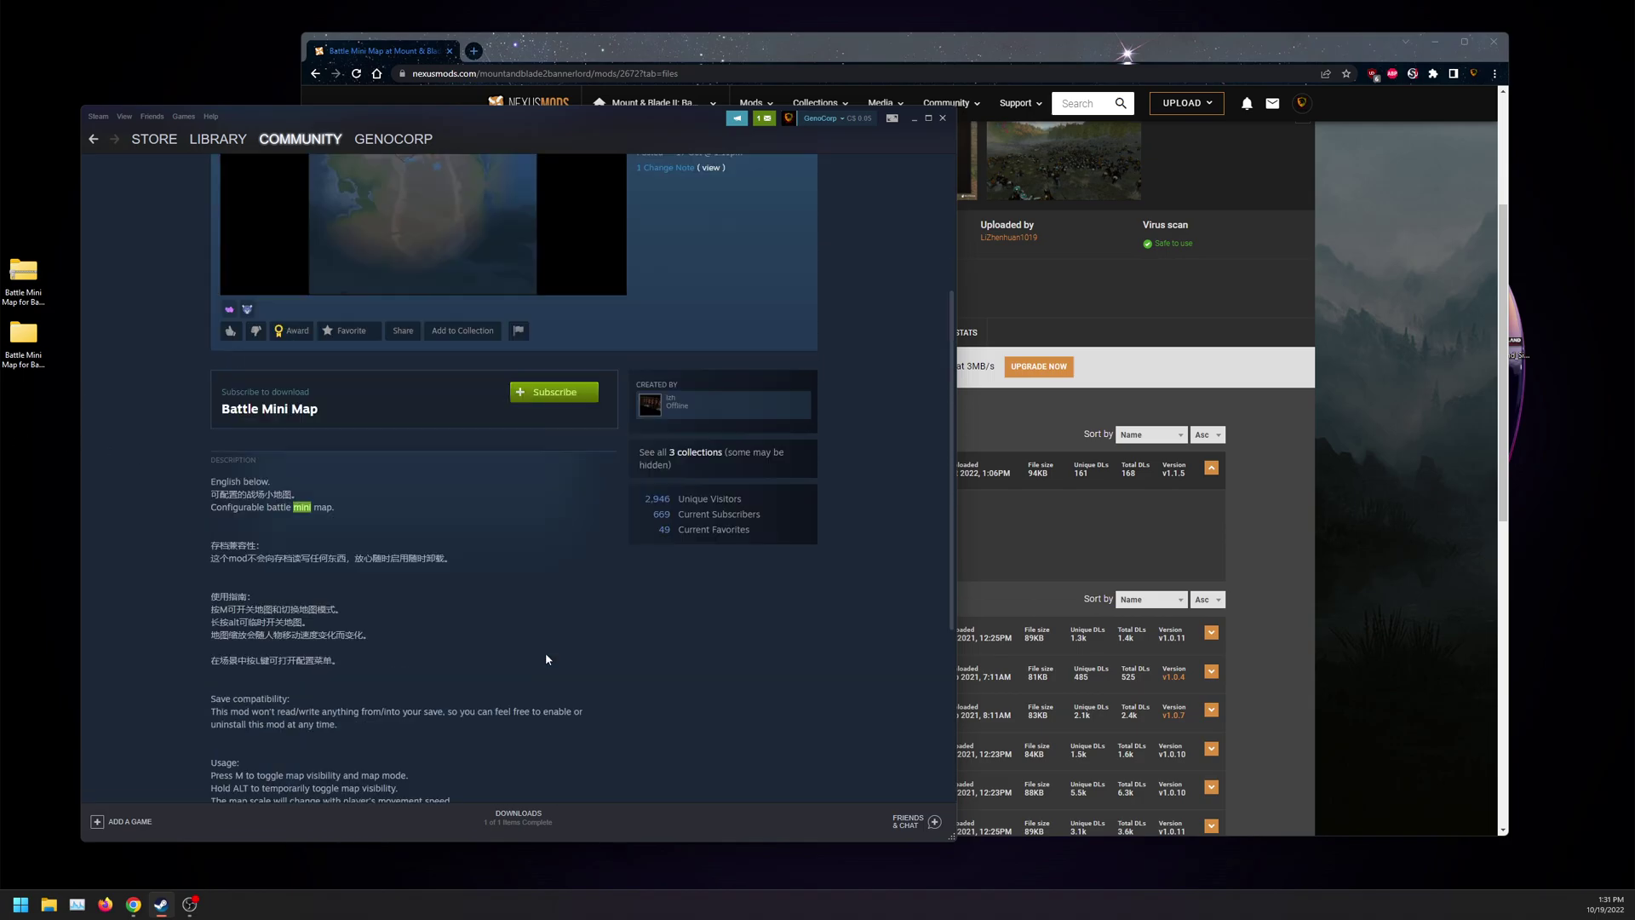
scroll(365, 617, "down", 8)
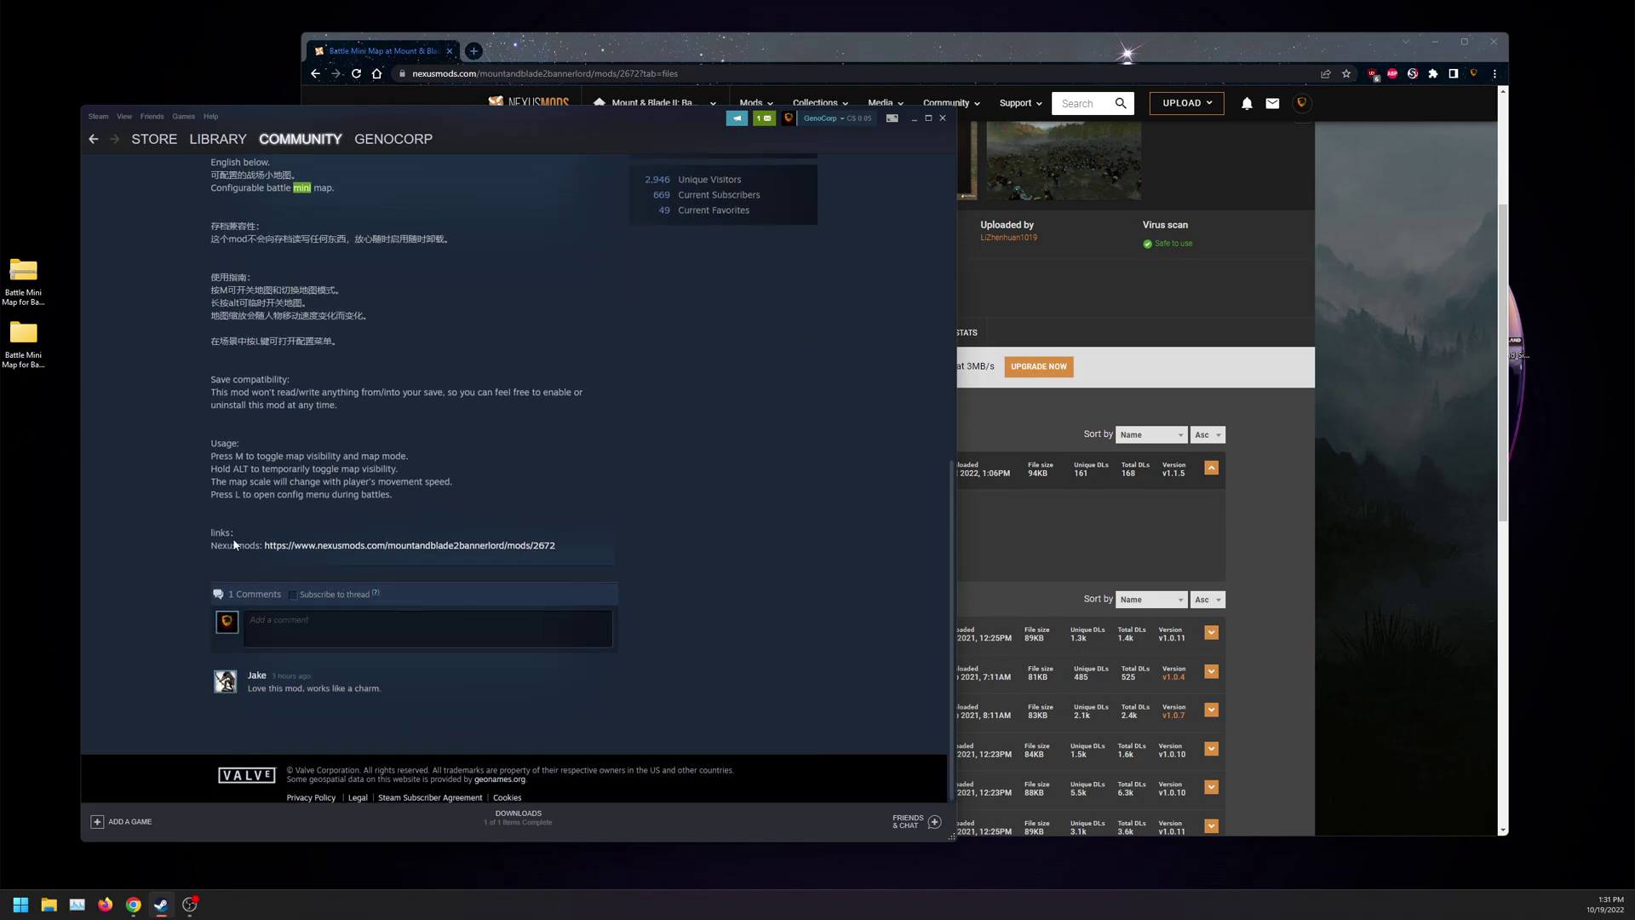
left_click_drag(585, 550, 549, 535)
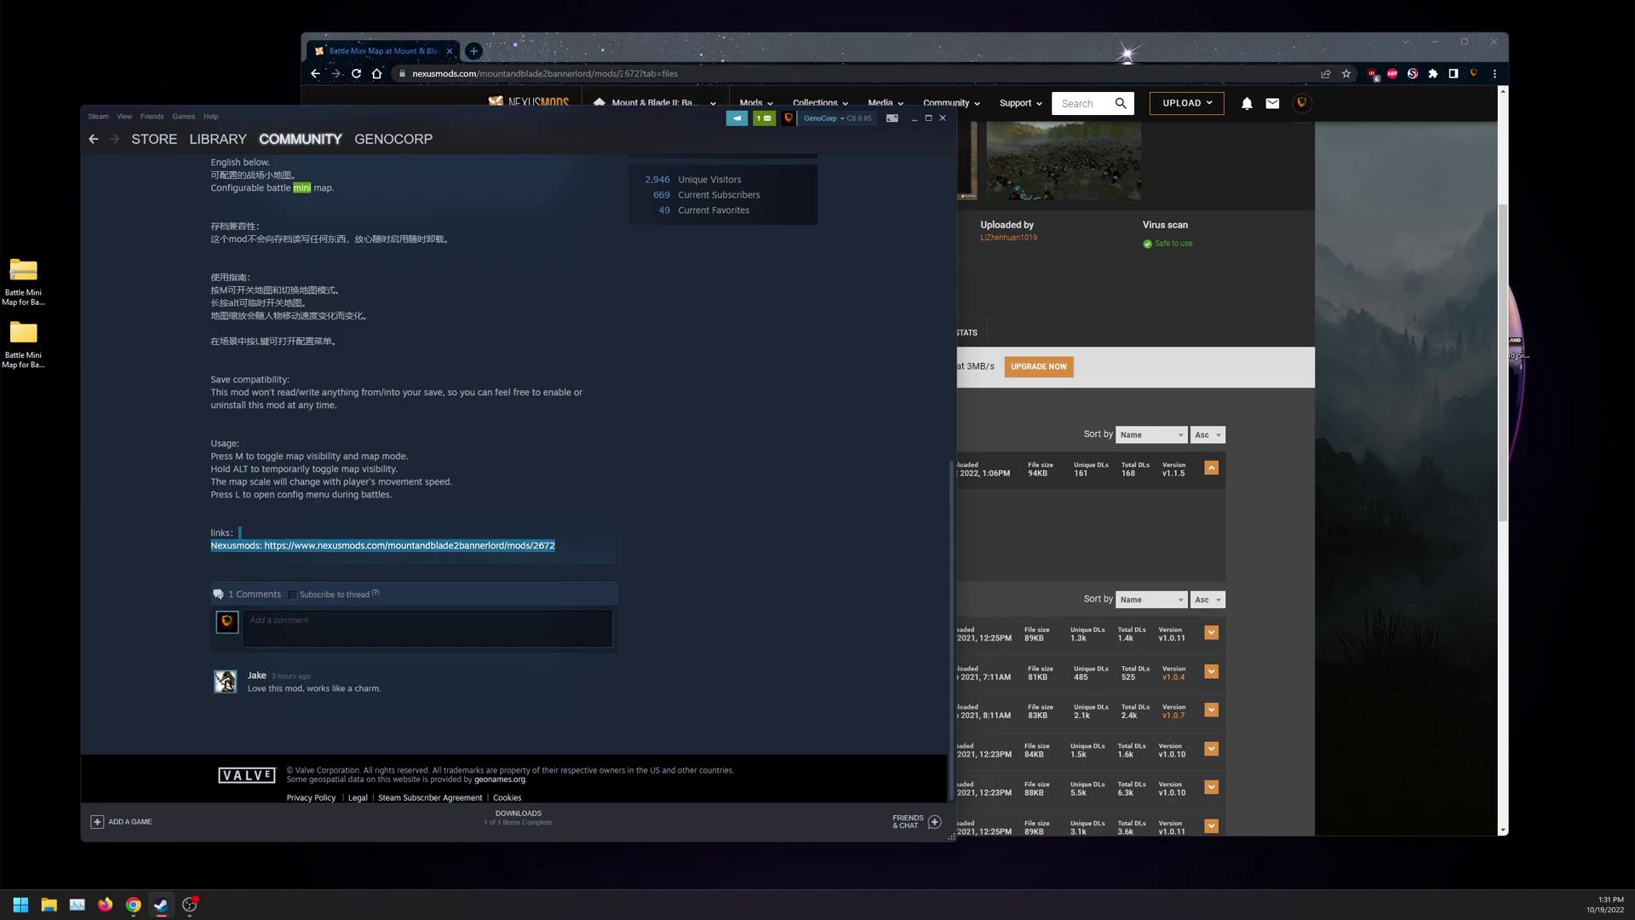
left_click(600, 459)
scroll(430, 474, "up", 7)
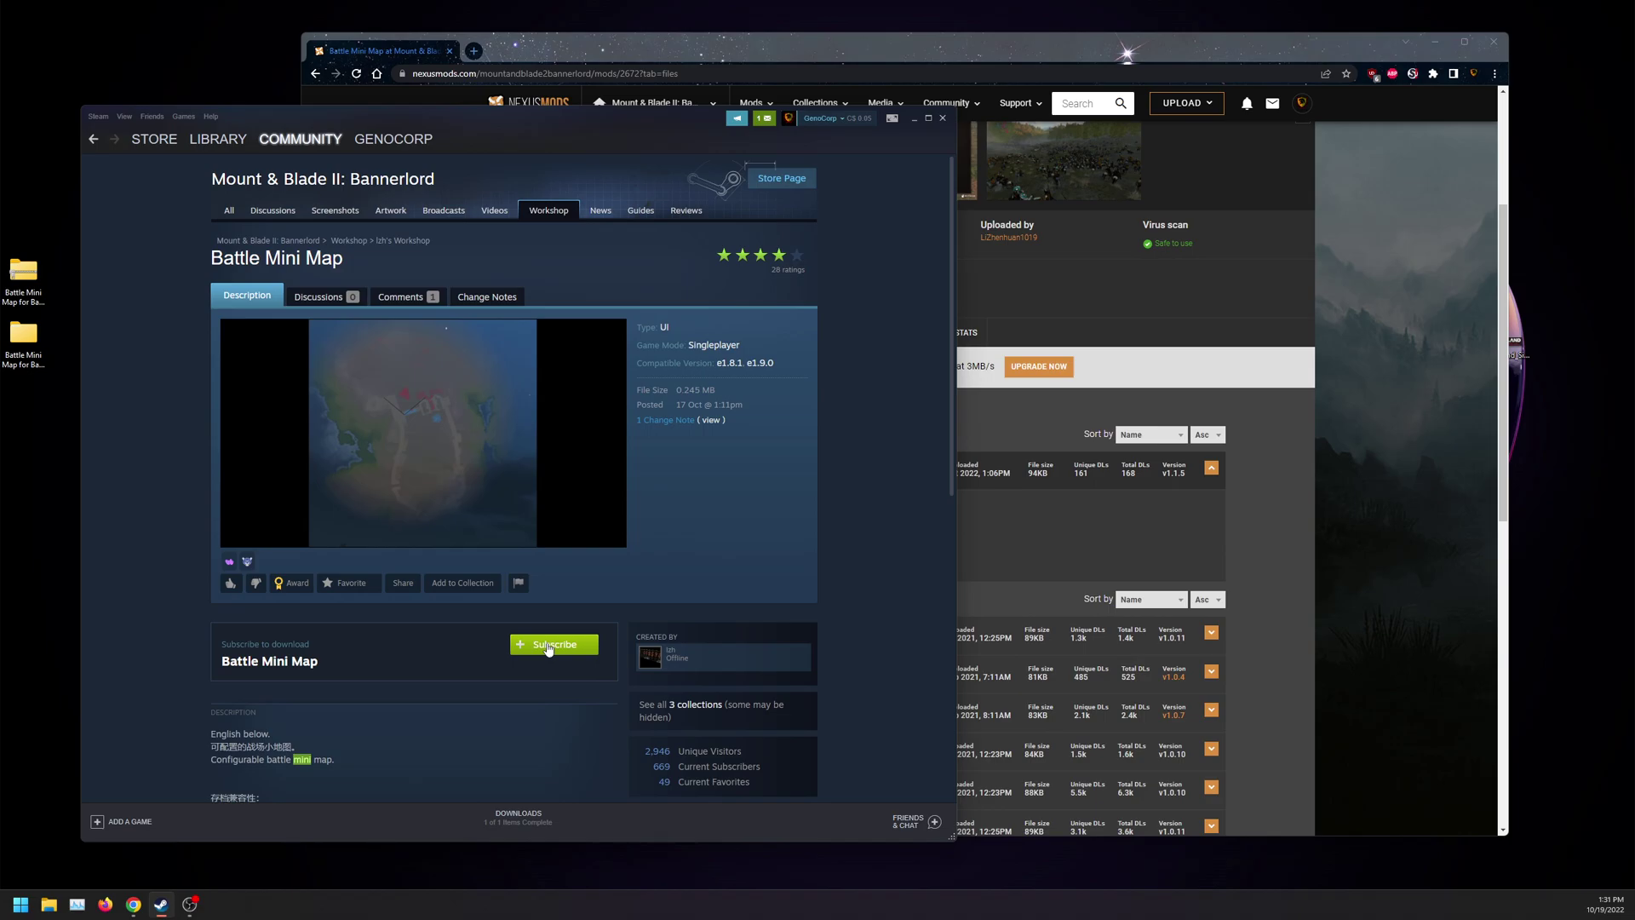
left_click(640, 66)
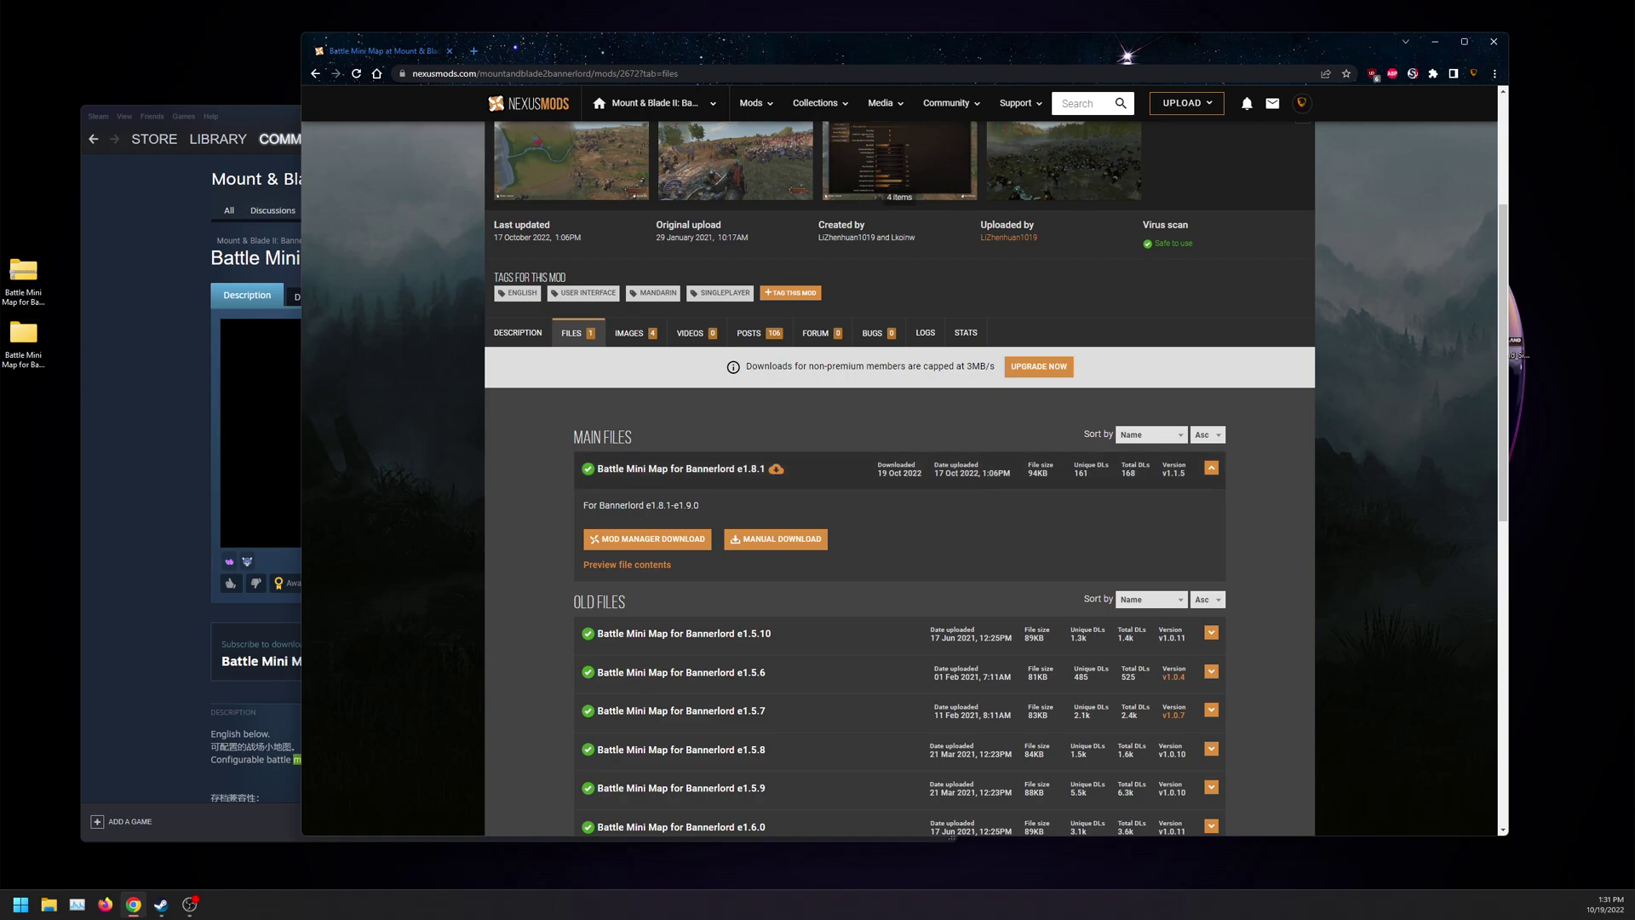
left_click(24, 344)
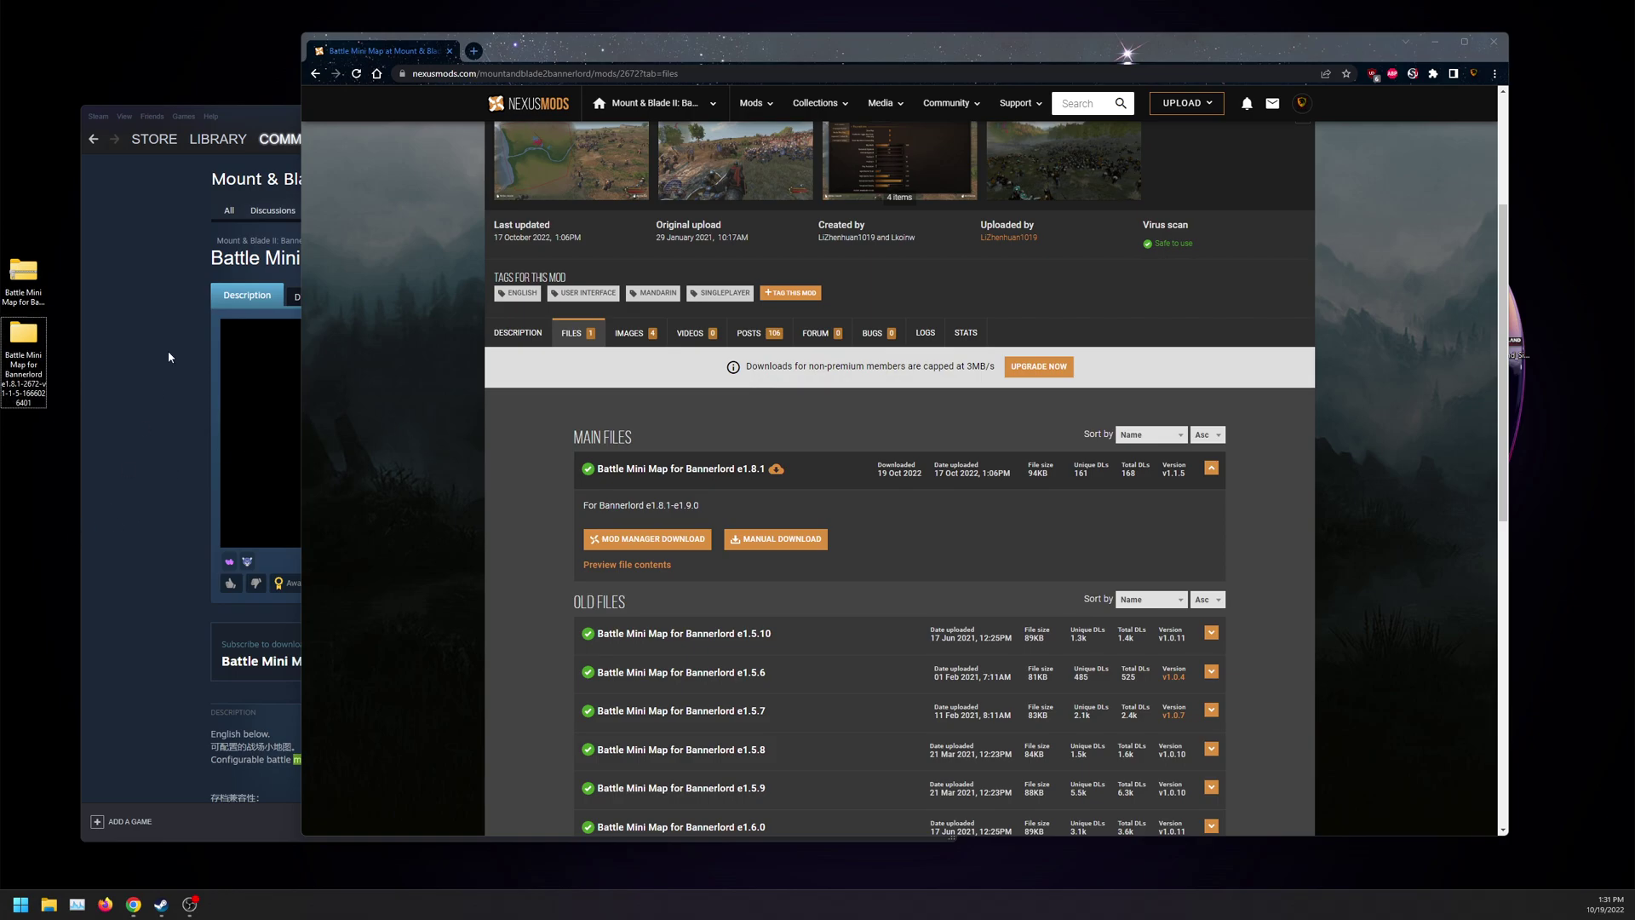
left_click(218, 139)
- Open Bannerlord's install folder from Properties > Local Files > Browse
right_click(170, 261)
left_click(221, 364)
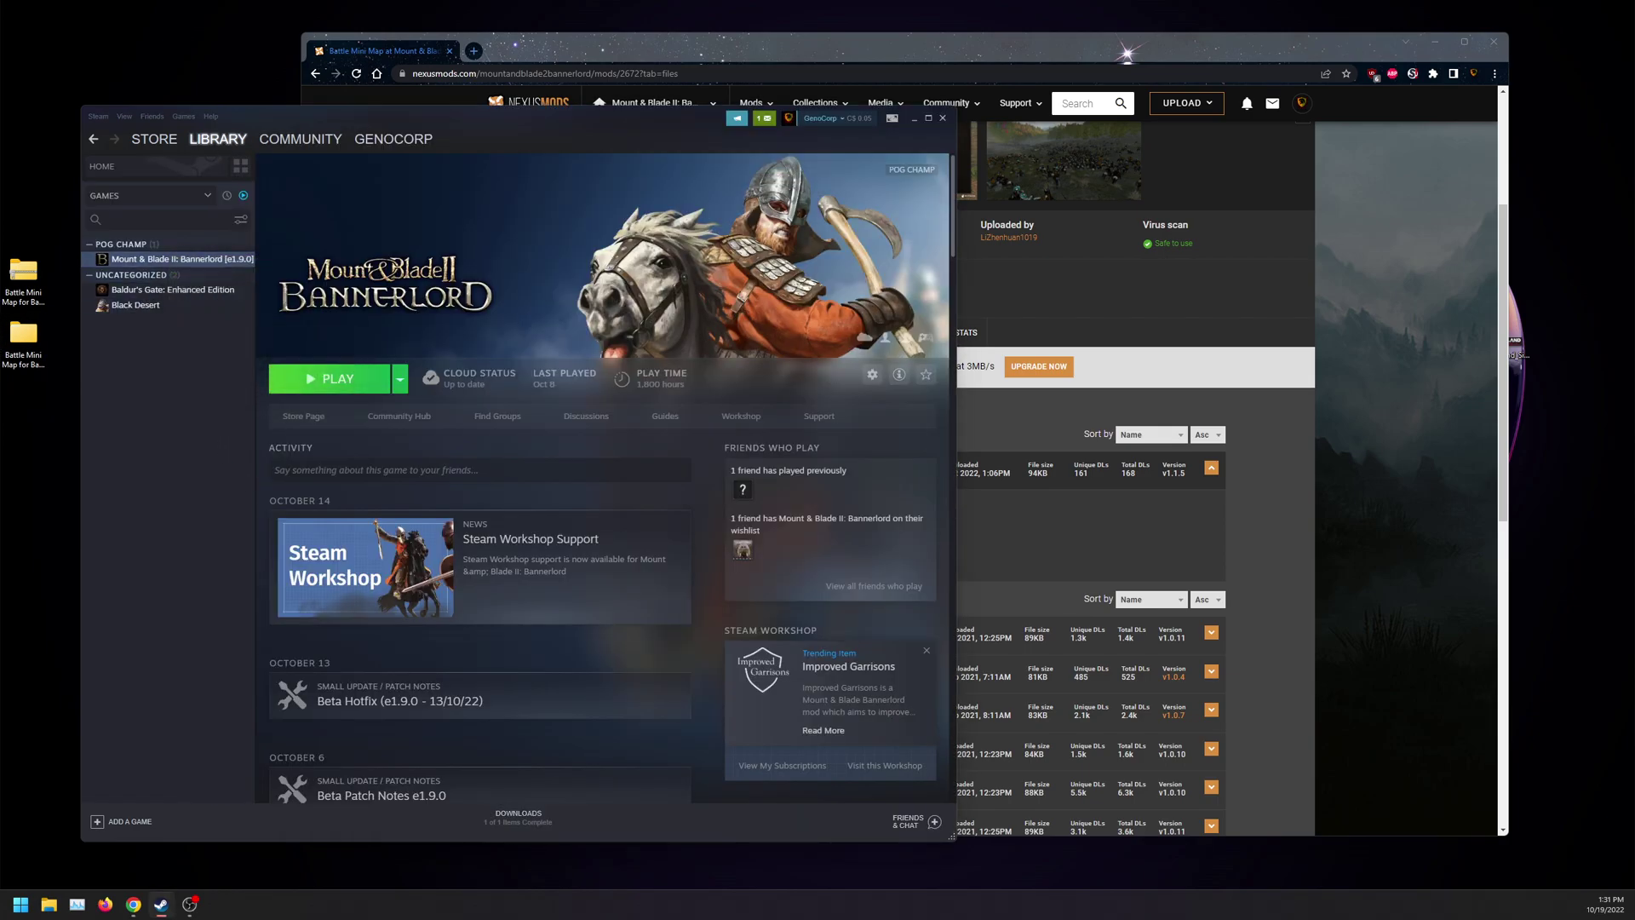
left_click(332, 426)
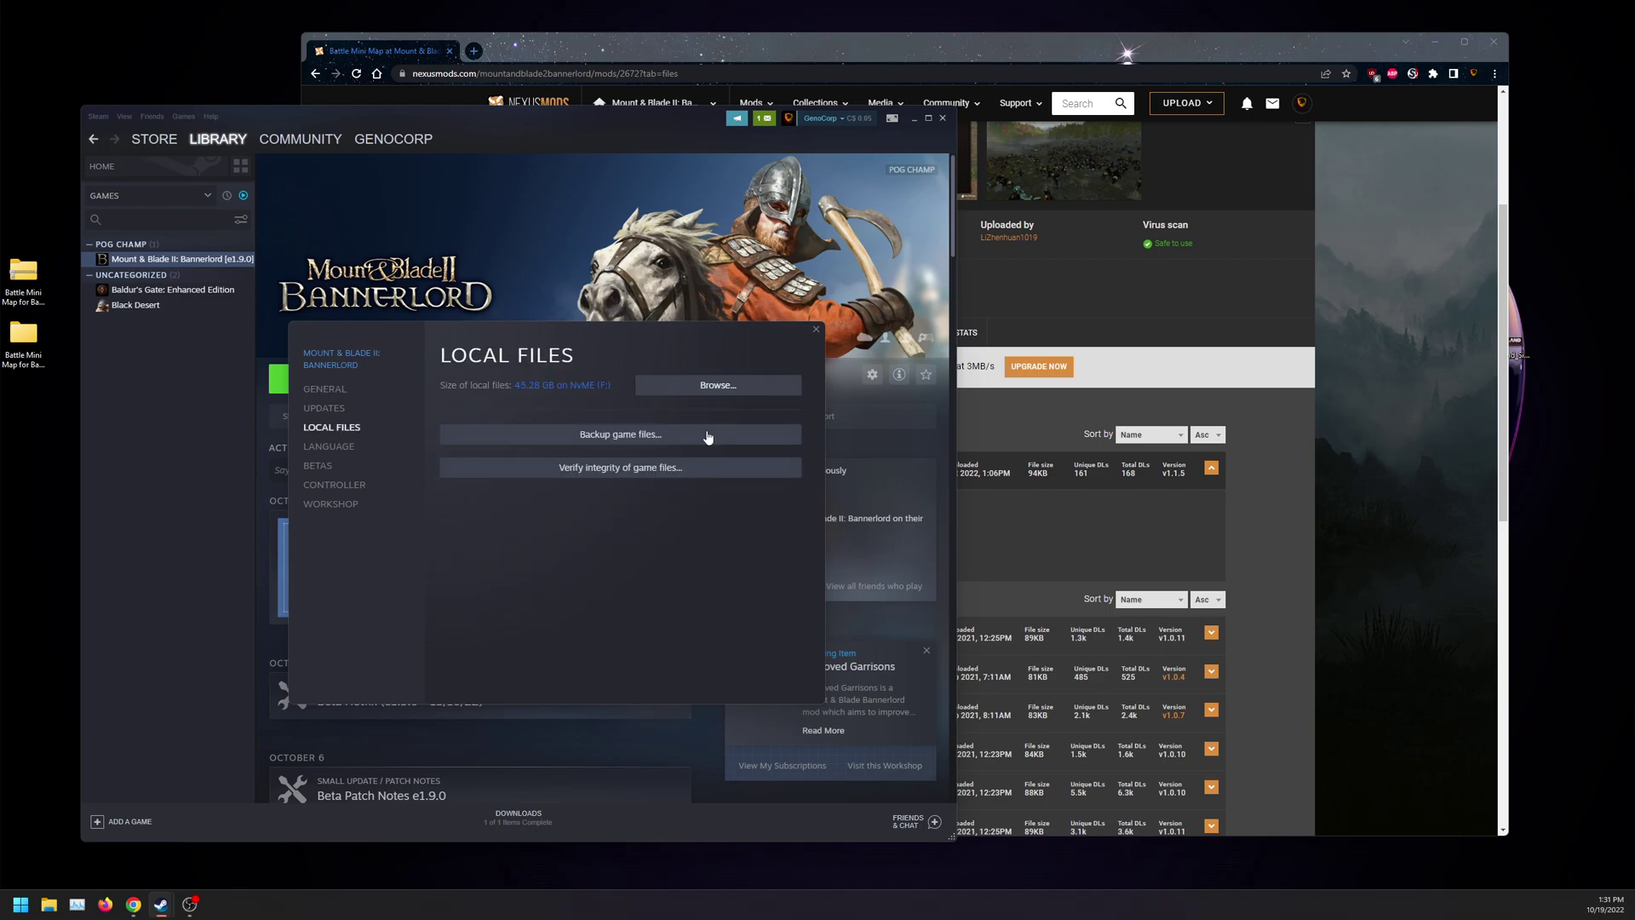
left_click(718, 385)
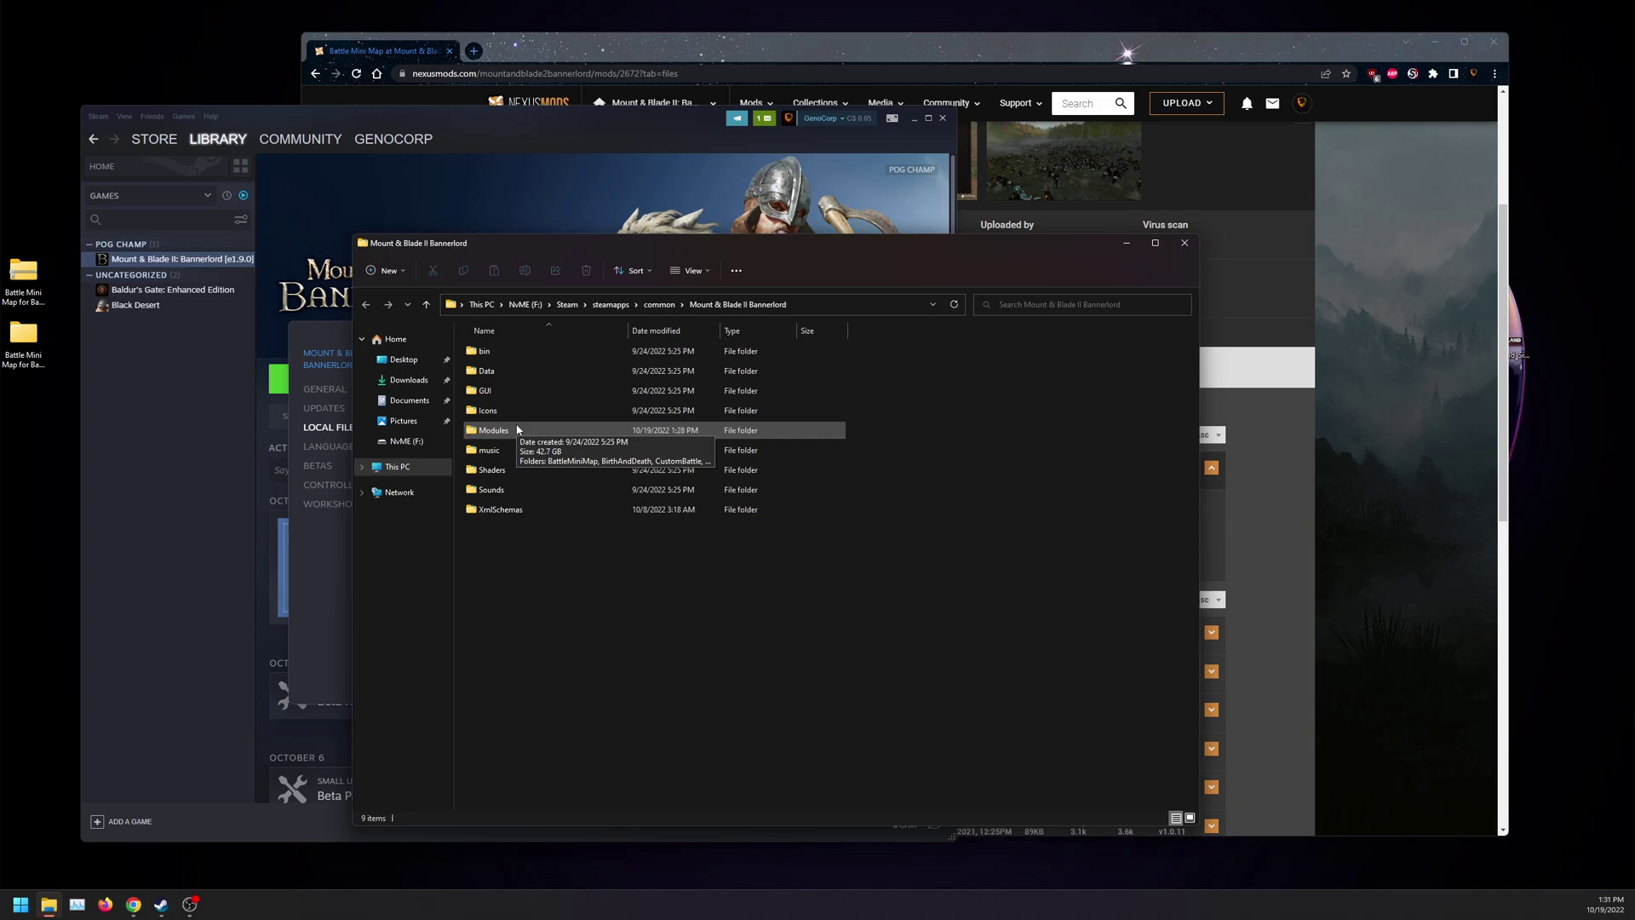
- Copy the desktop BattleMiniMap folder into Modules, check its contents, and close Explorer
double_click(517, 429)
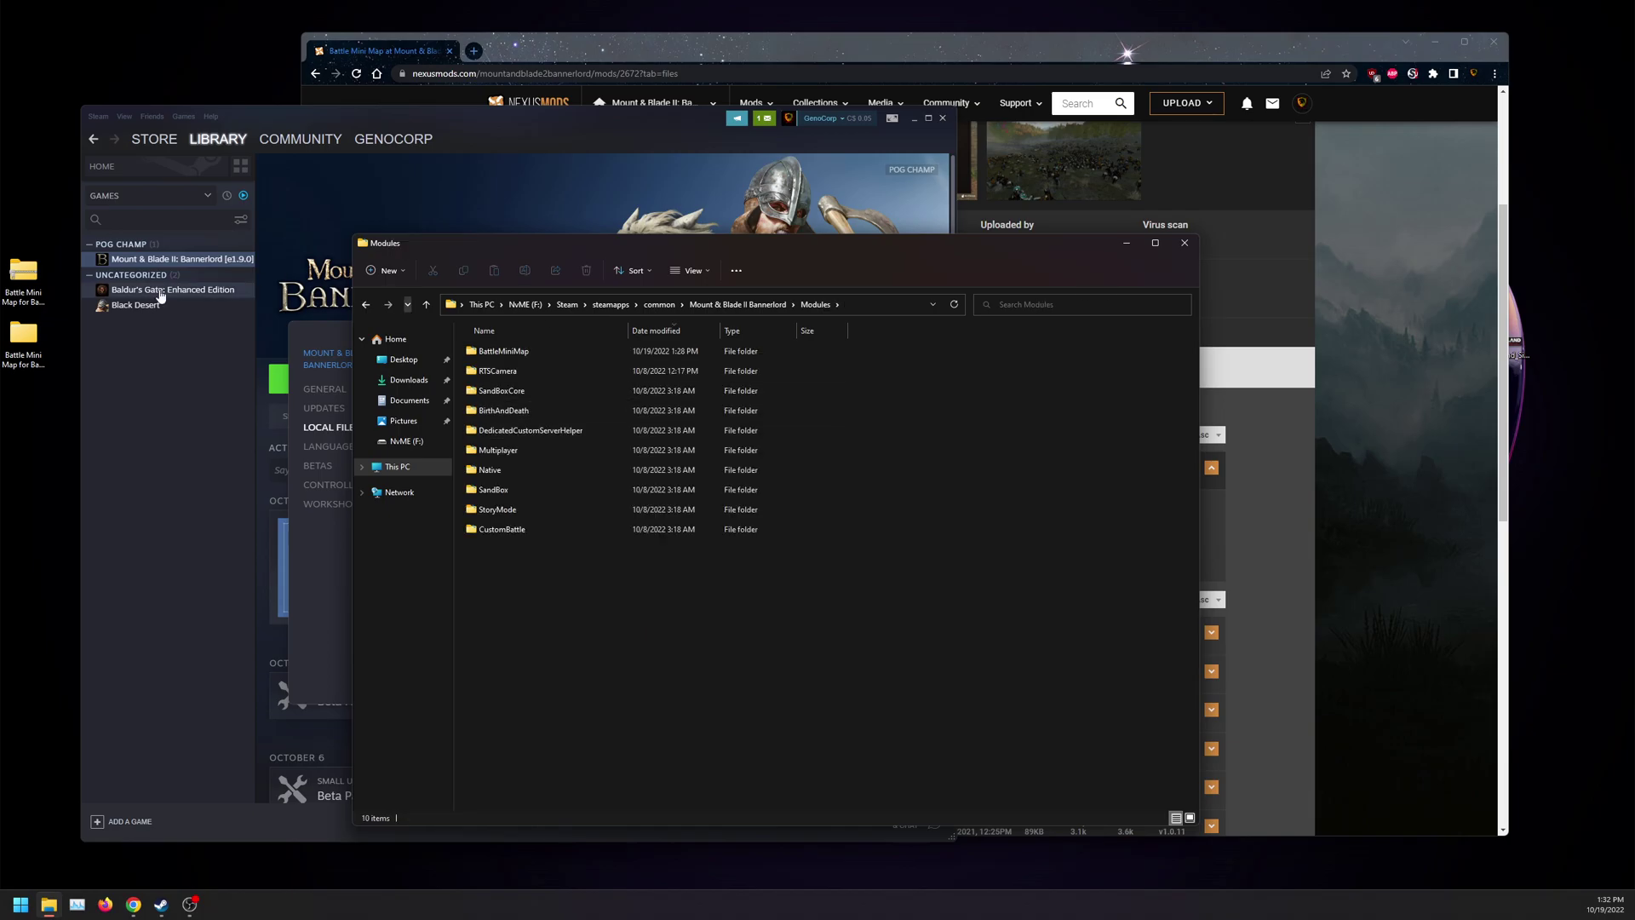
left_click_drag(23, 334, 581, 575)
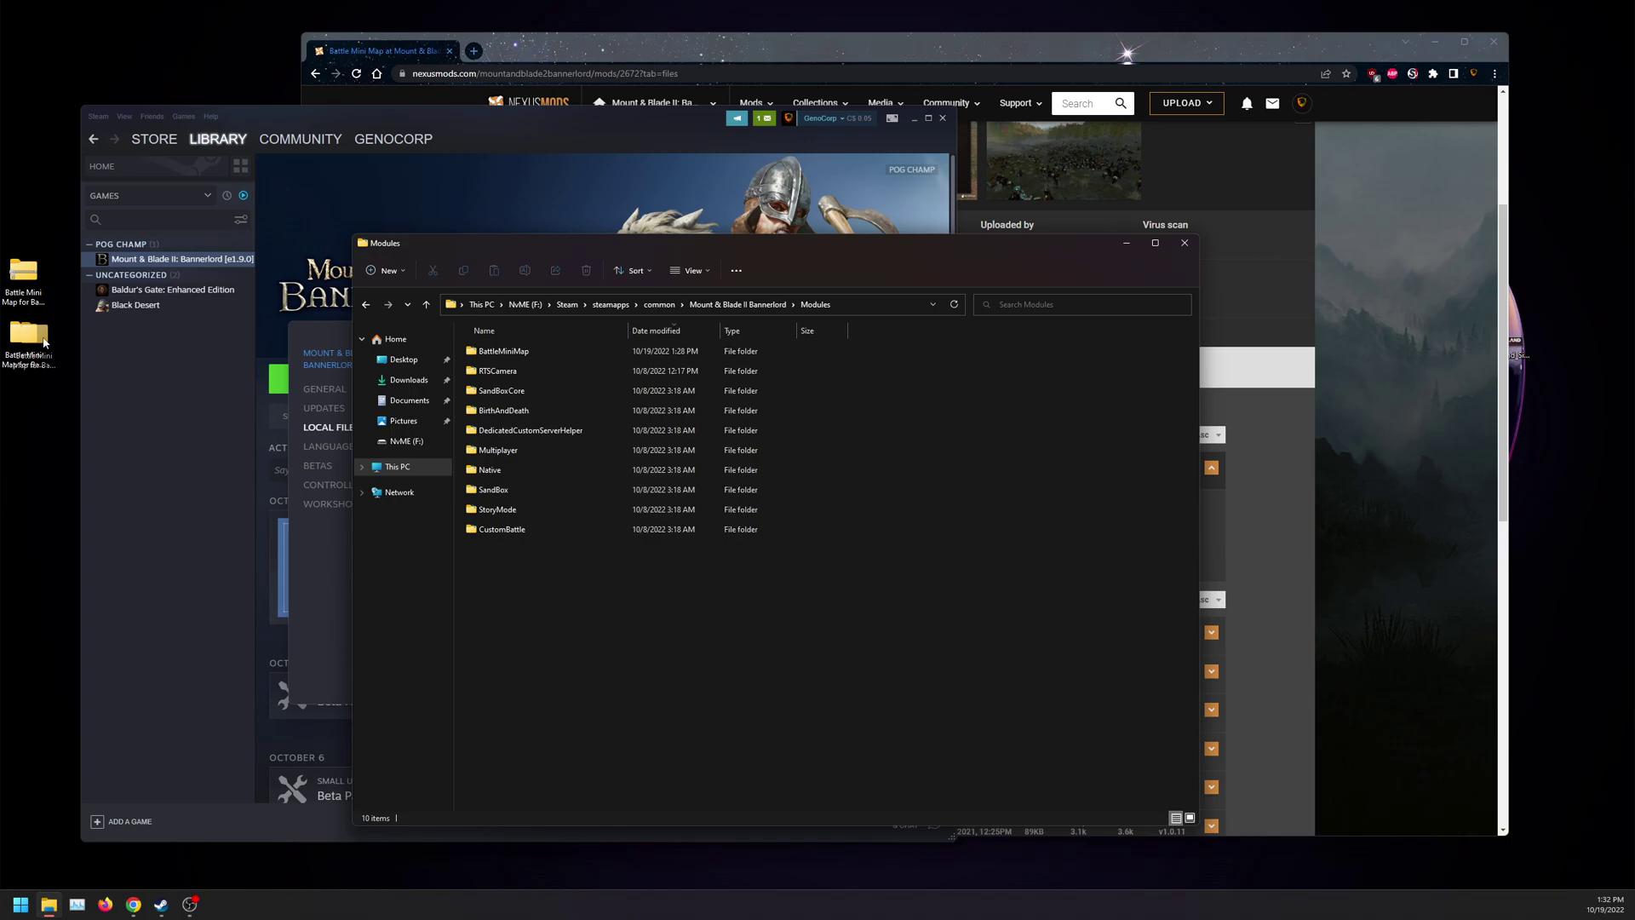
double_click(558, 357)
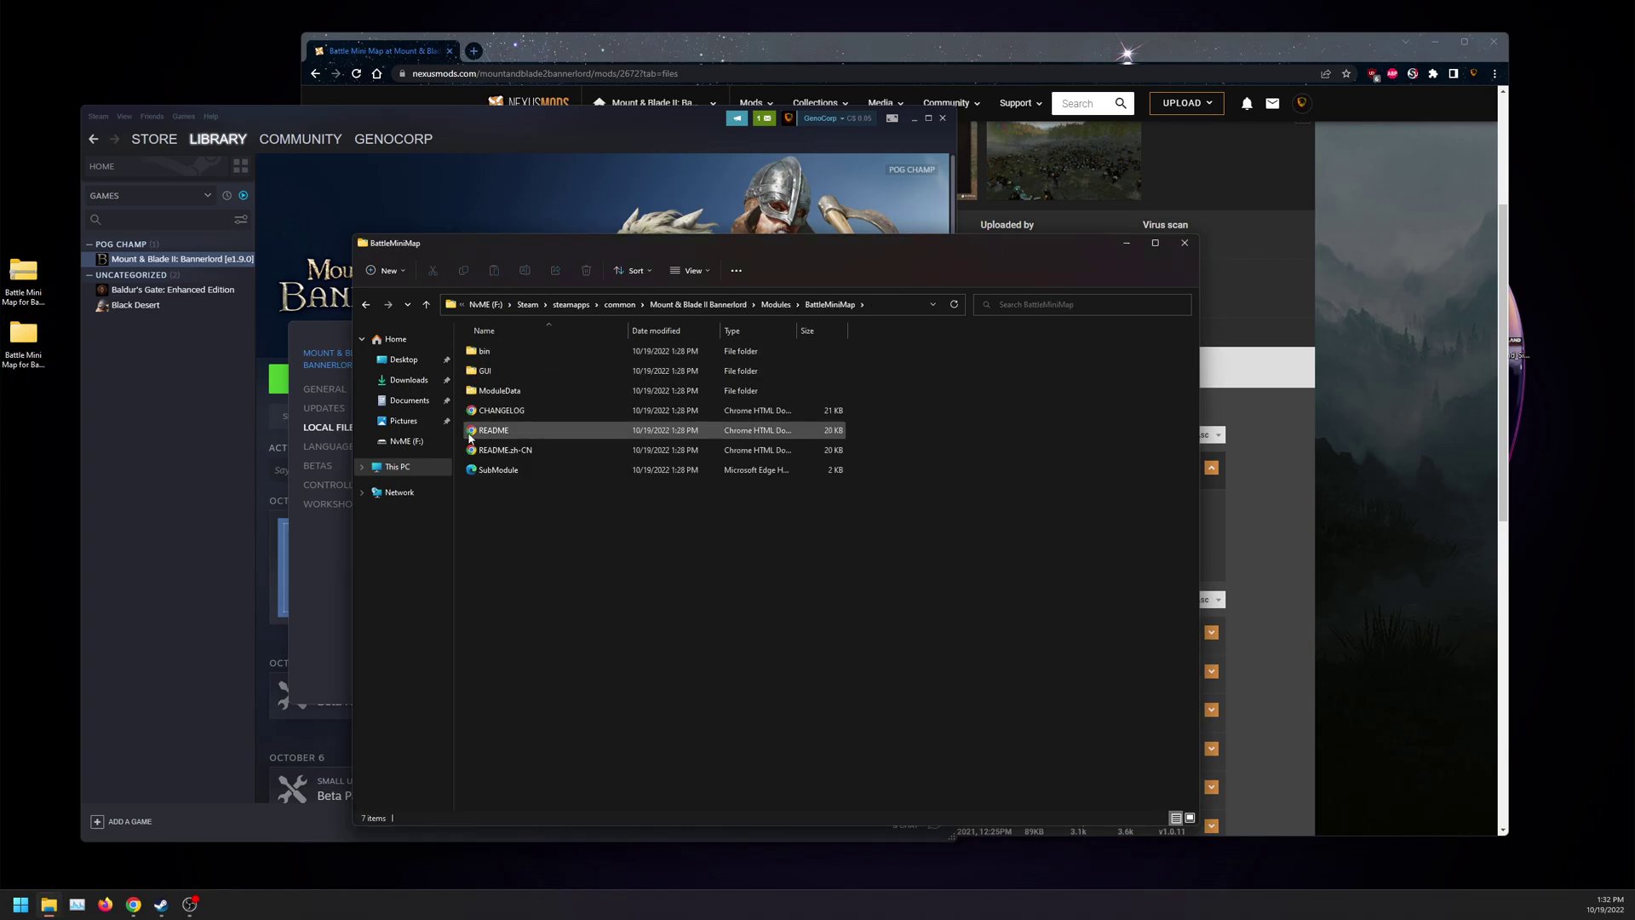
key("alt+Left")
left_click(1183, 243)
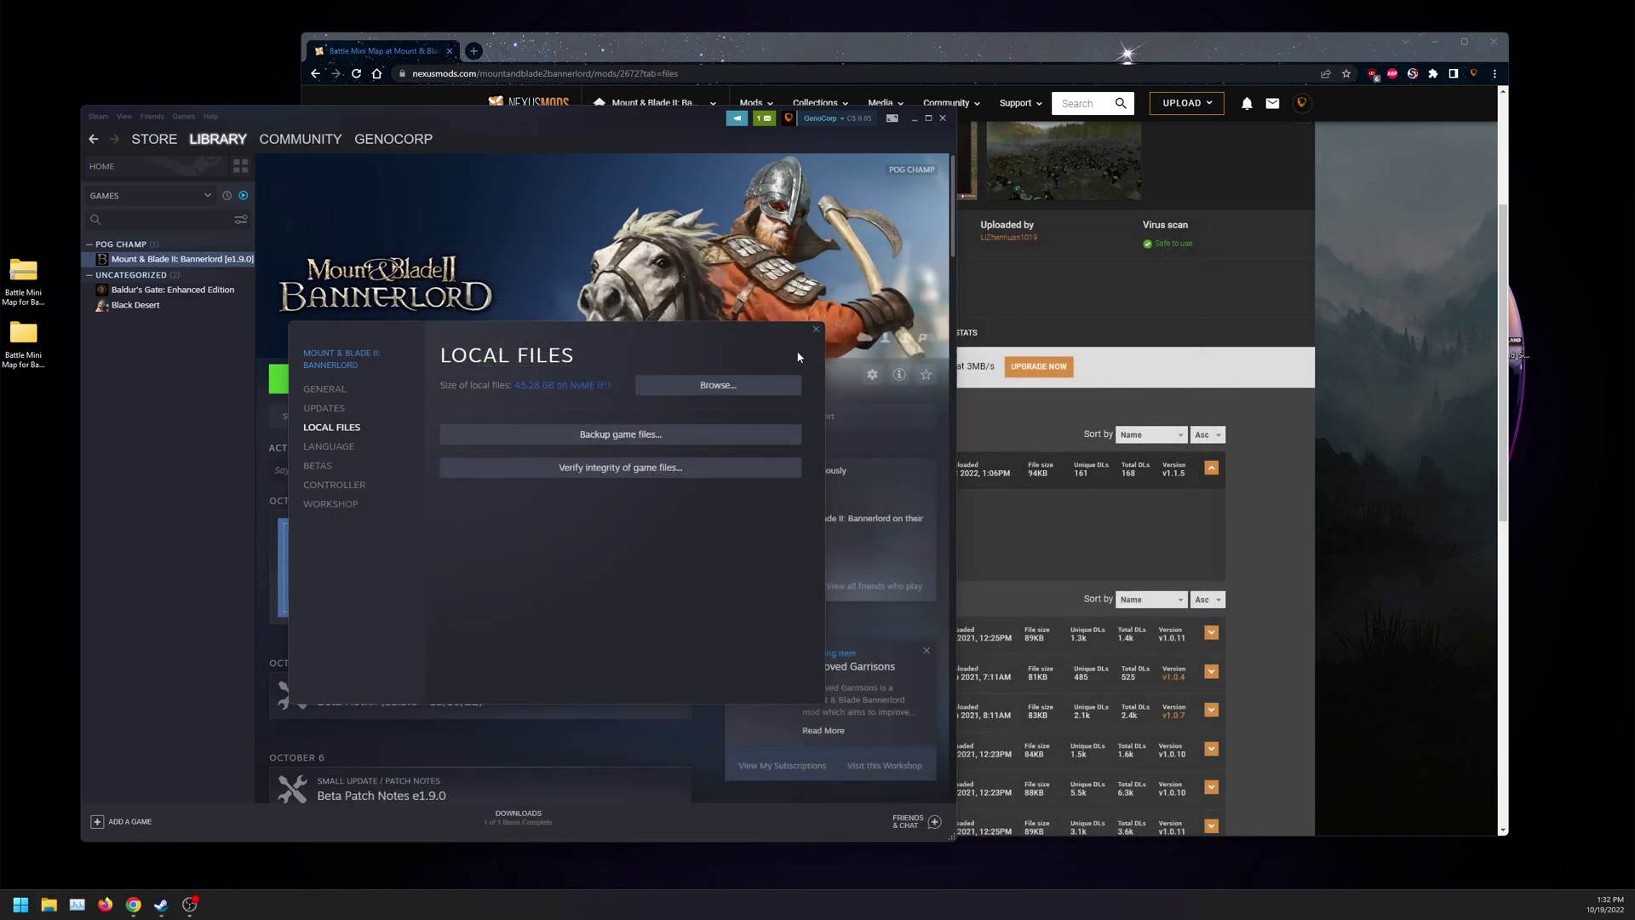
- Close Properties, launch Bannerlord into BUTRLoader, and uncheck all mods in the list
left_click(815, 330)
left_click(329, 378)
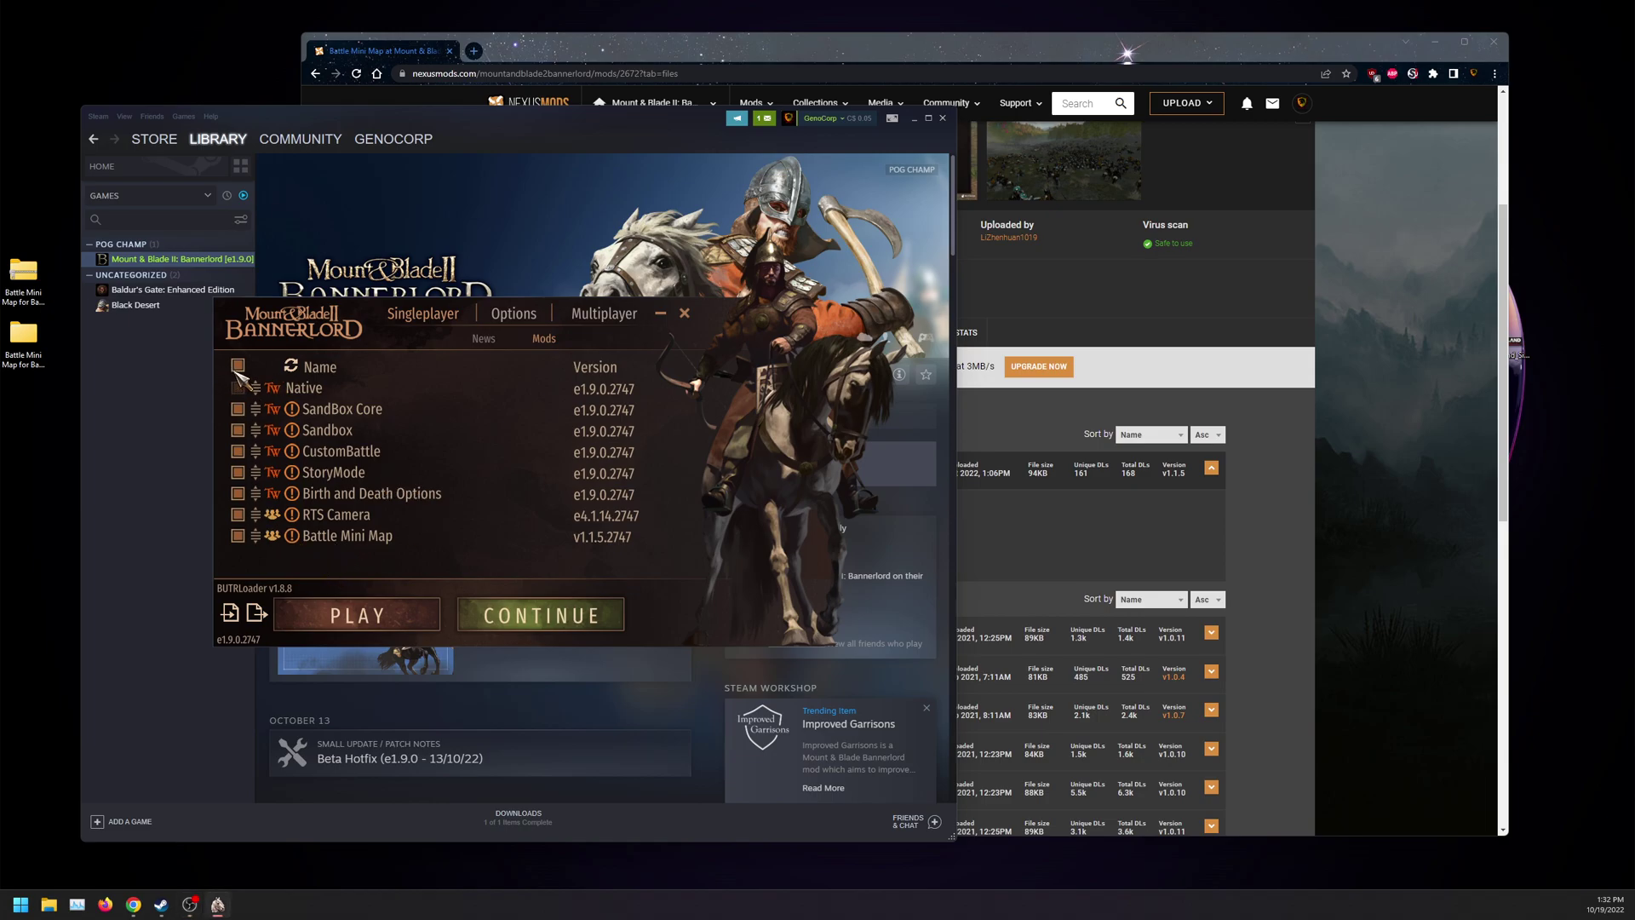
left_click(240, 367)
left_click(239, 367)
left_click(239, 367)
- Tick SandBox Core, Sandbox, CustomBattle, StoryMode, Birth and Death Options, RTS Camera and Battle Mini Map
left_click(238, 408)
left_click(238, 430)
left_click(237, 451)
left_click(237, 471)
left_click(238, 493)
left_click(238, 514)
left_click(237, 535)
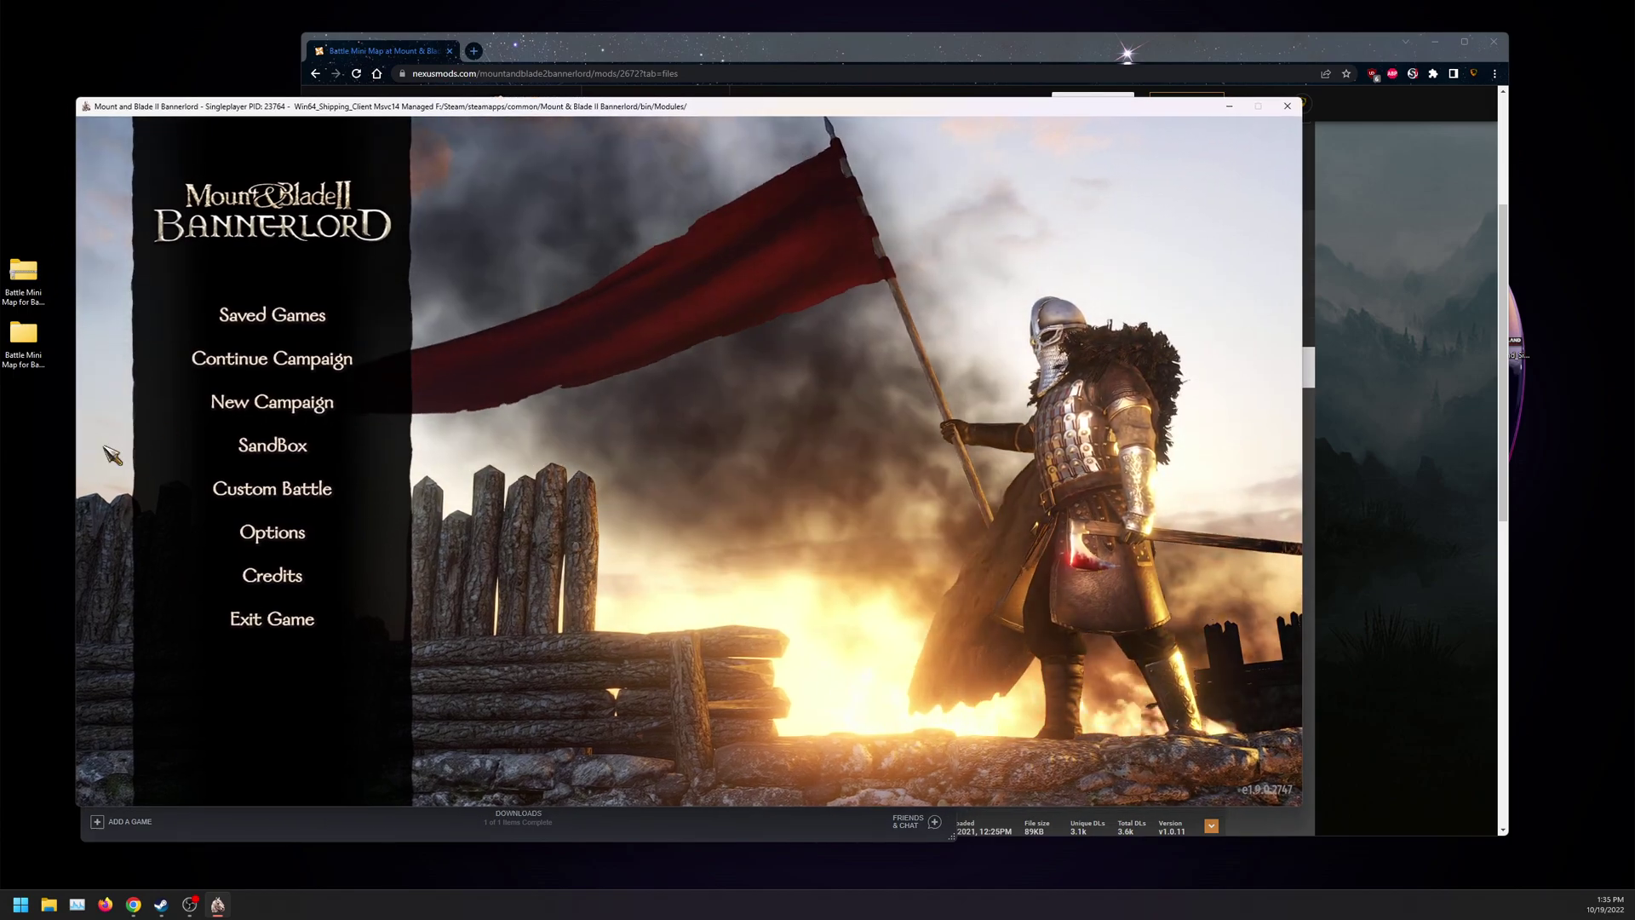
- Start a Custom Battle, confirm deployment with Ready, and pause with Esc once the mini map shows
left_click(254, 499)
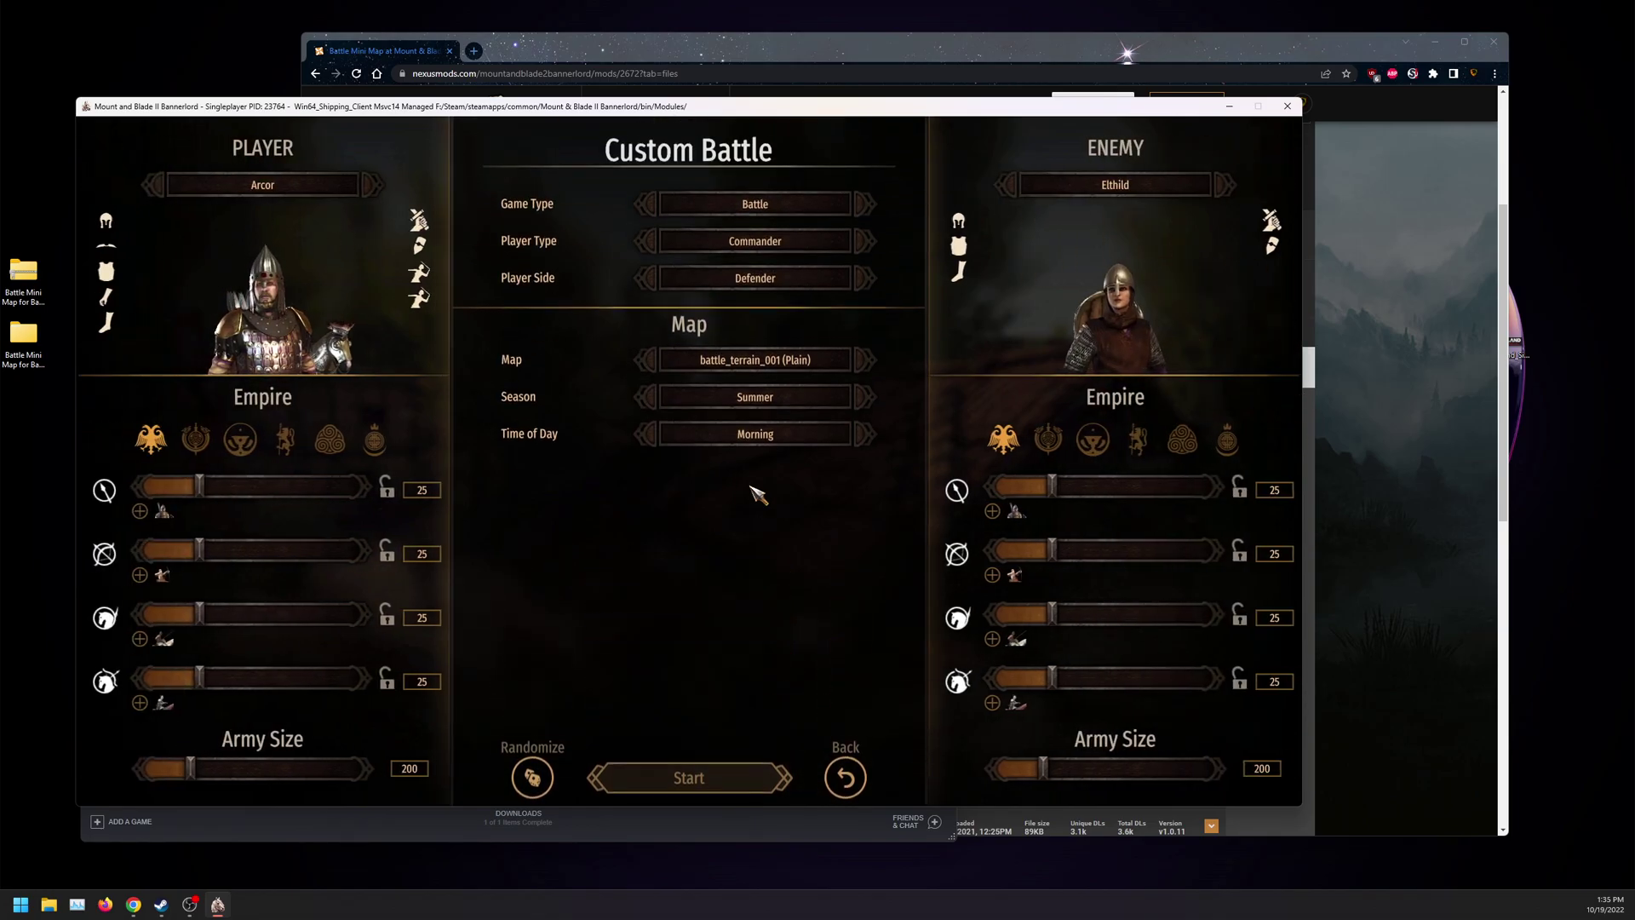
left_click(685, 777)
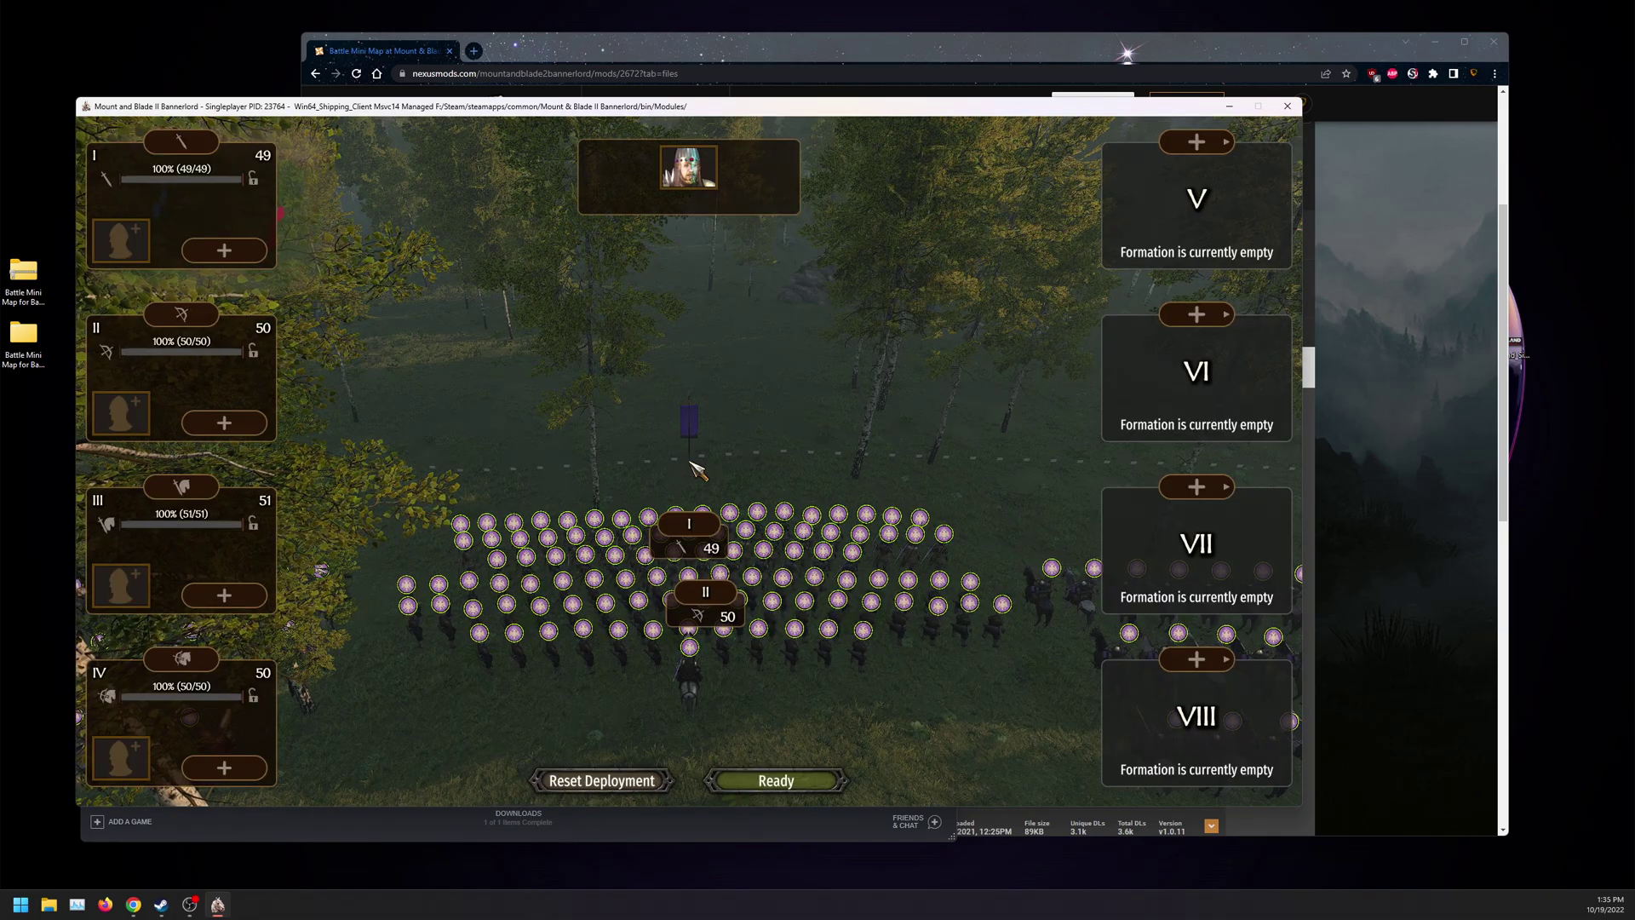
left_click(775, 780)
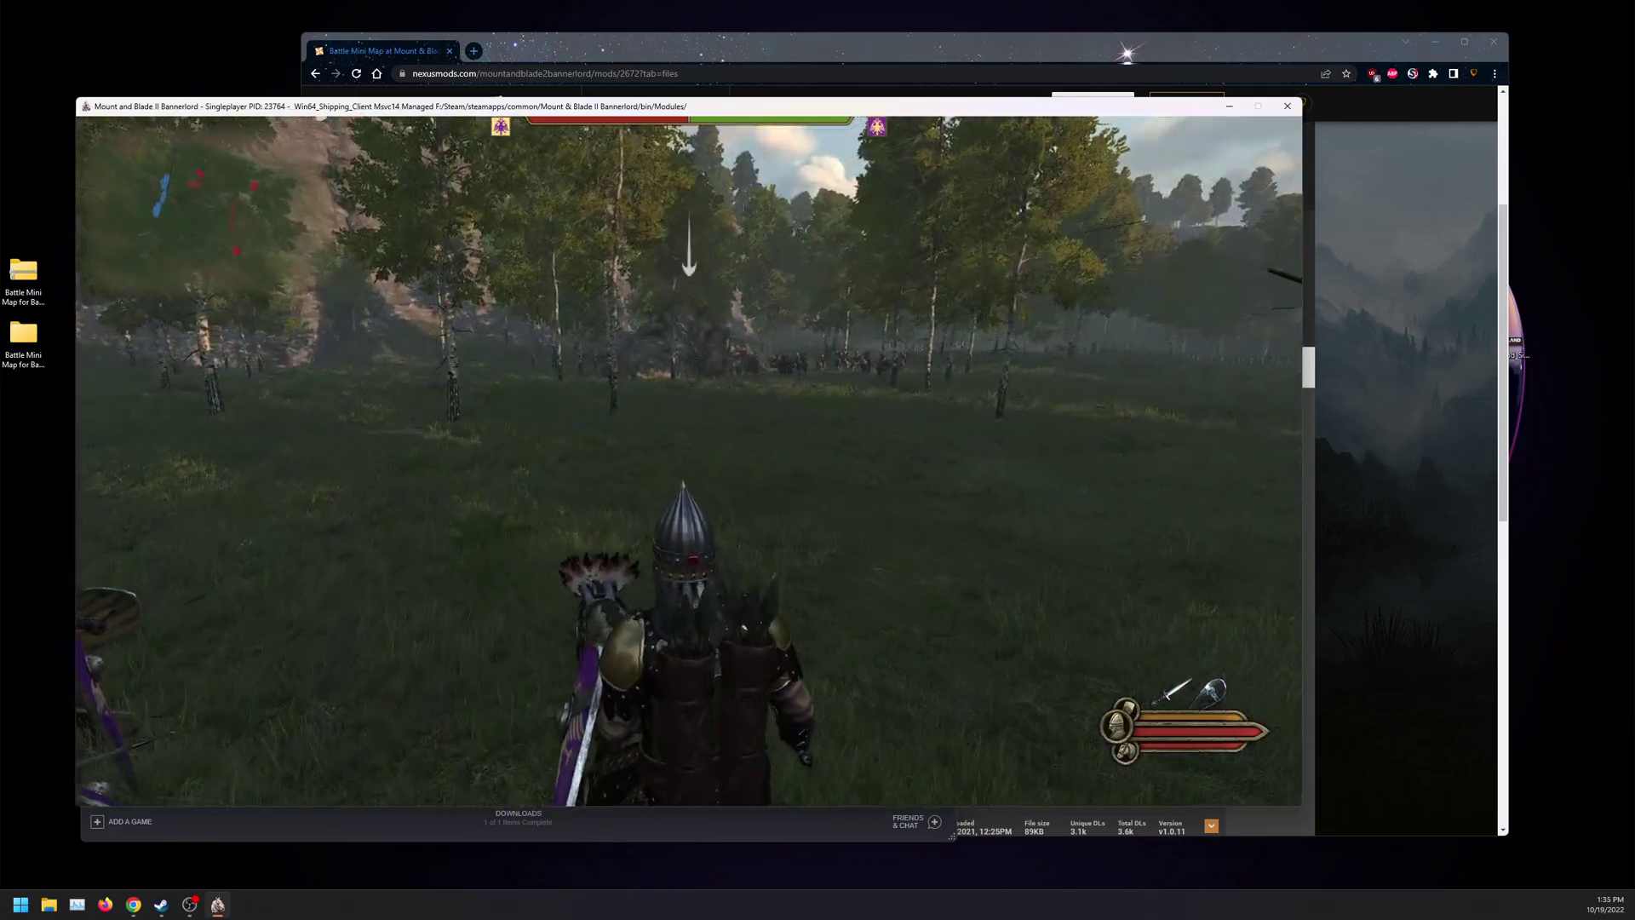
key("Escape")
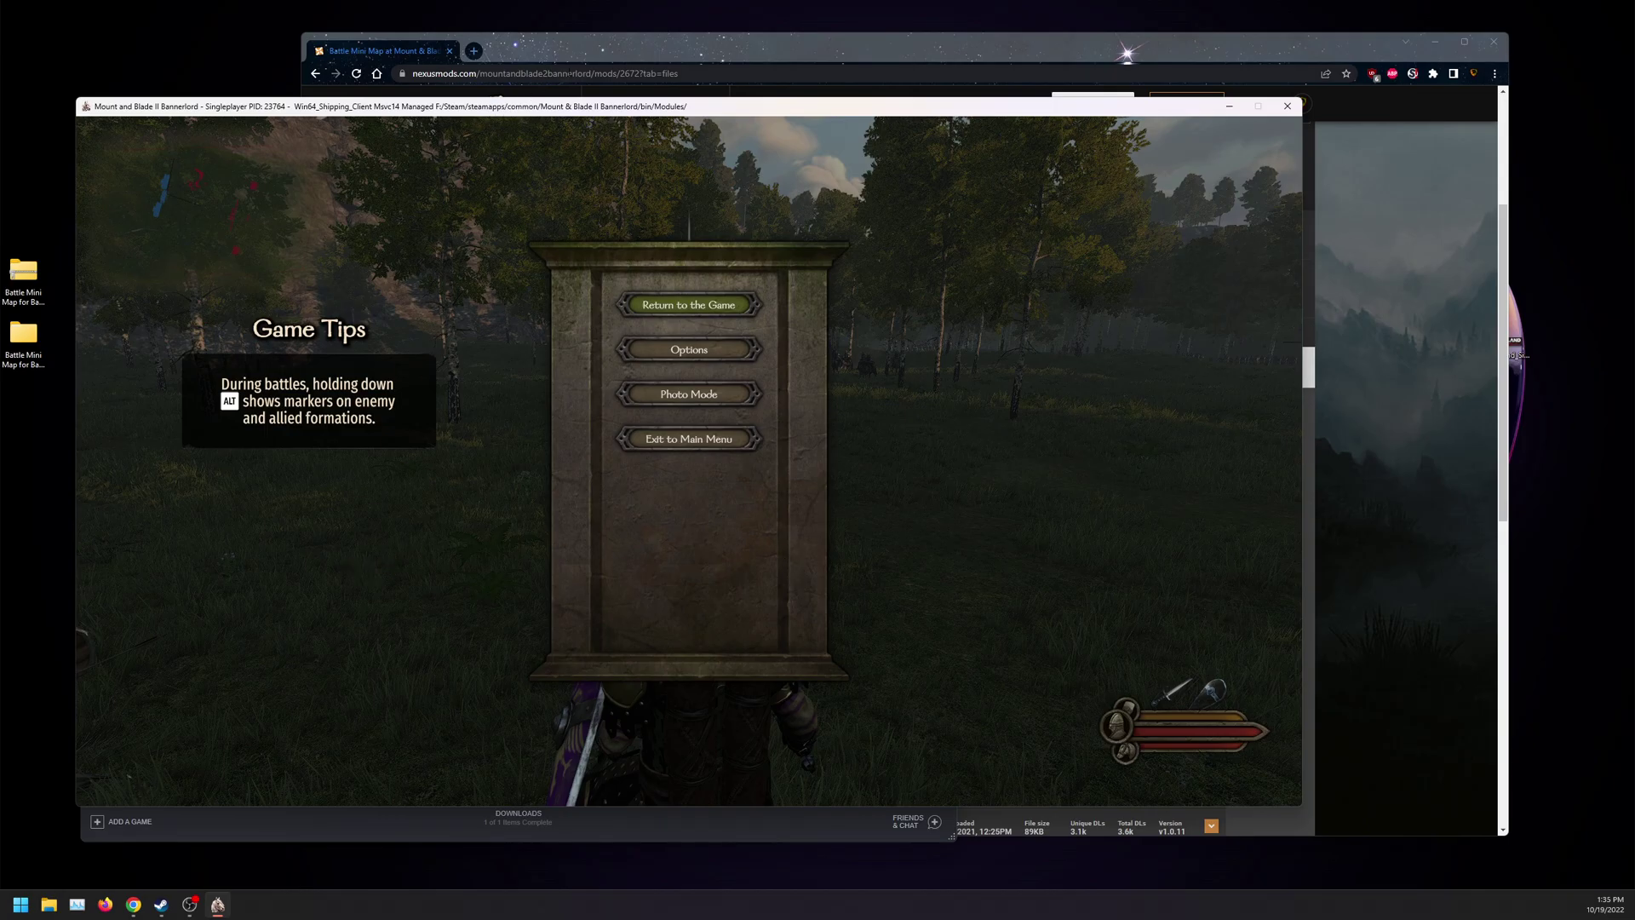